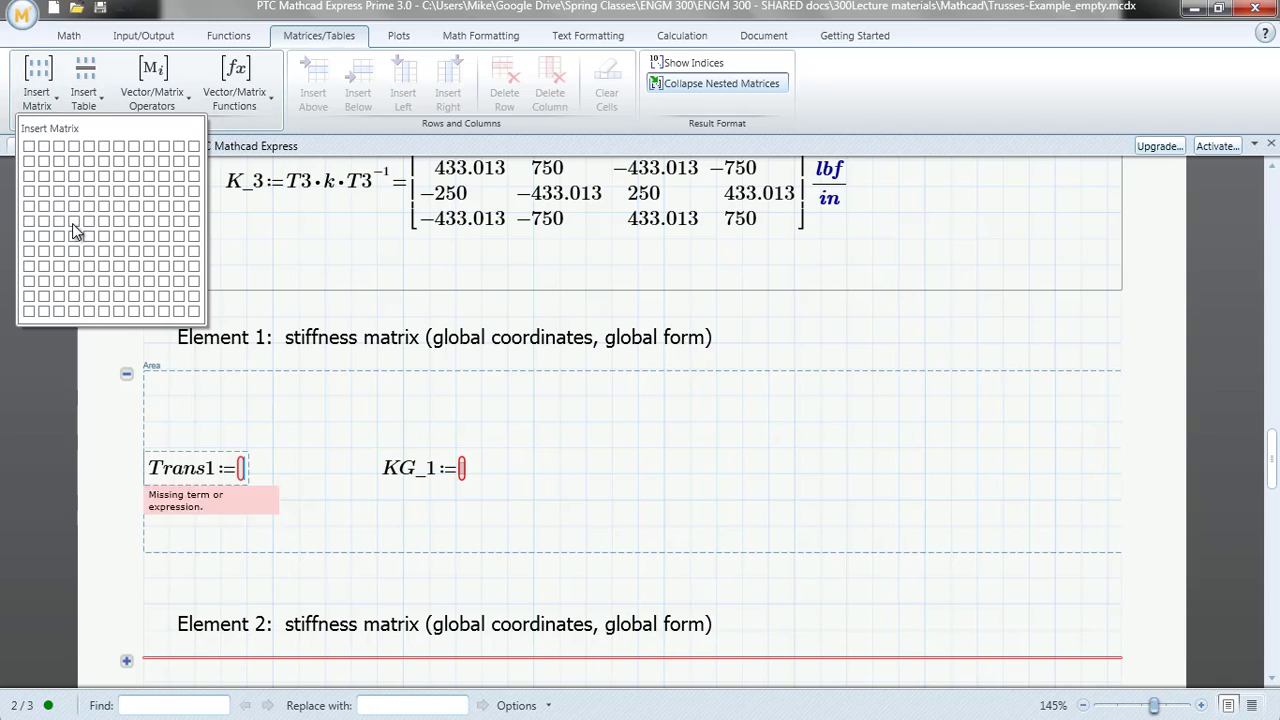
Insert a 6×4 matrix as the value of Trans1 and consult the truss diagram on the Assemble Elements slide
{"action": "left_click", "coordinate": [75, 231]}
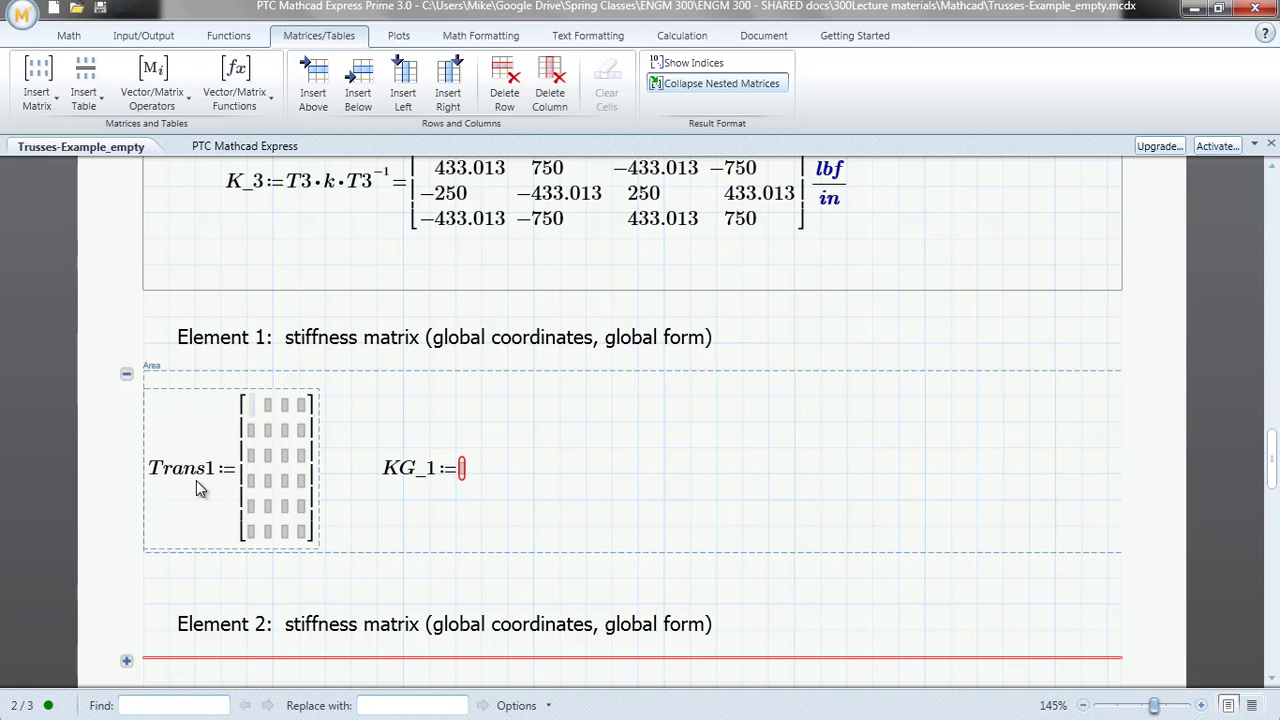
{"action": "key", "text": "alt+Tab"}
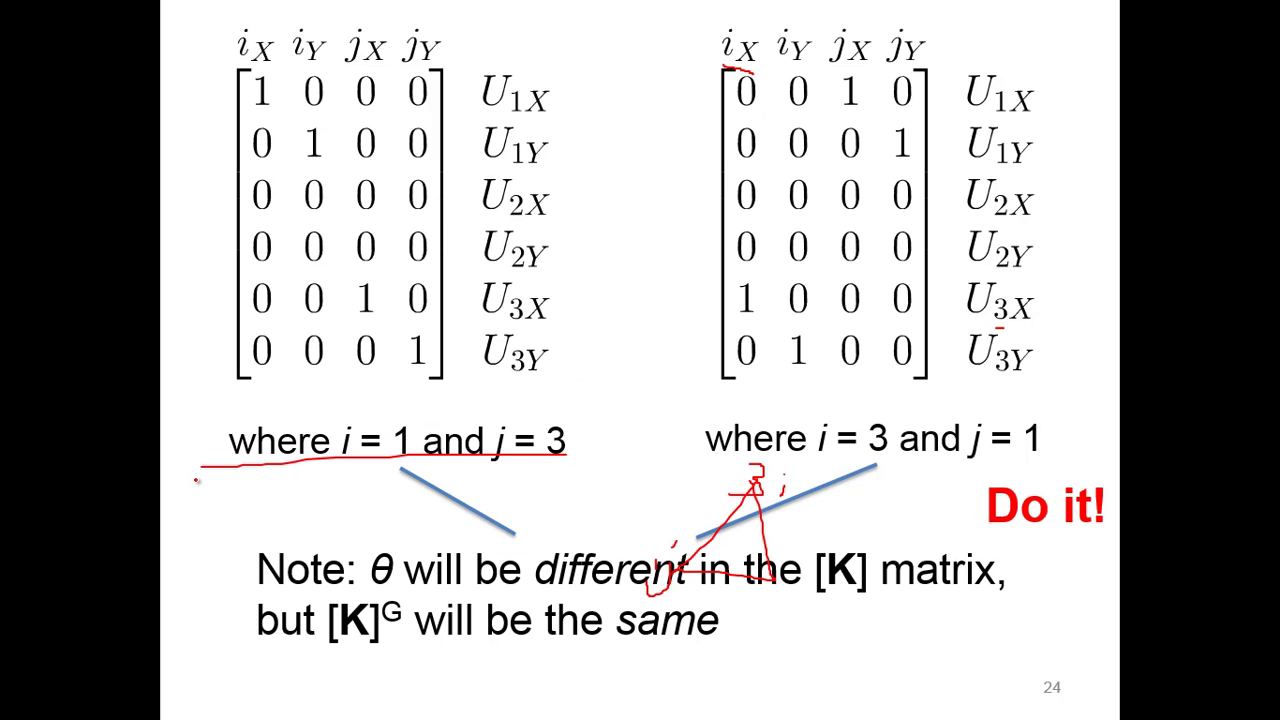
{"action": "key", "text": "Right"}
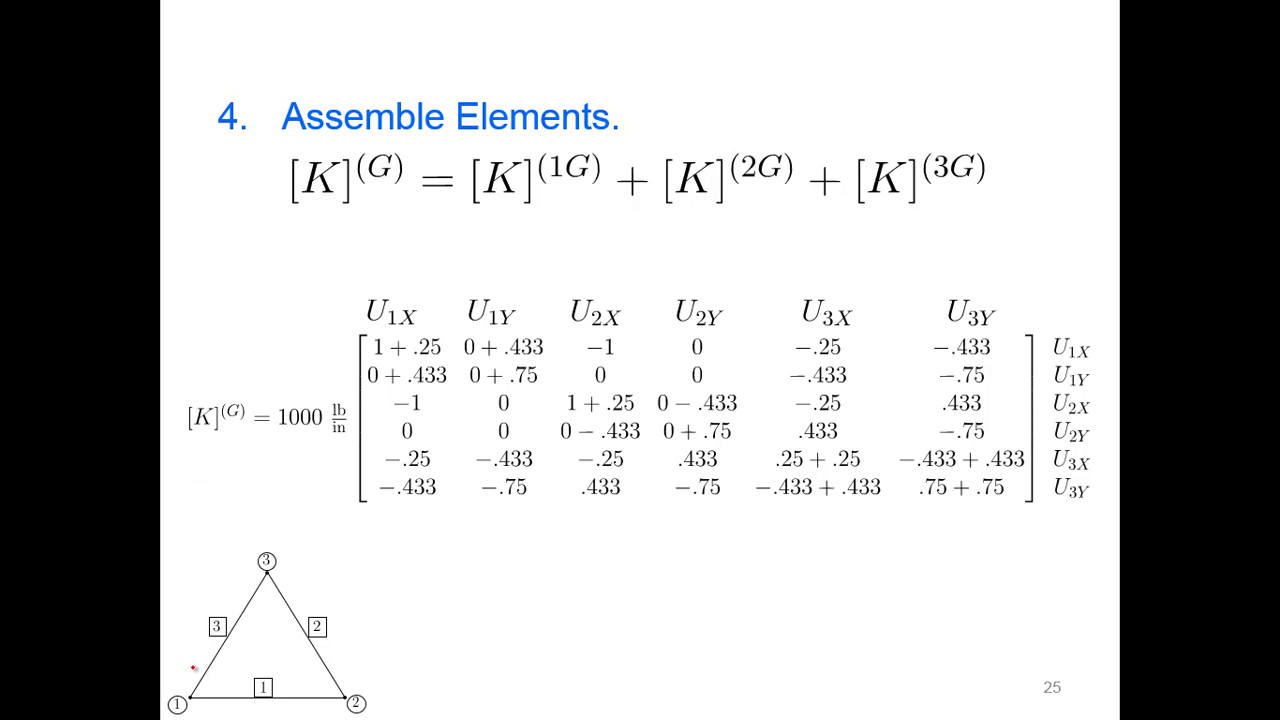
{"action": "mouse_move", "coordinate": [185, 703]}
{"action": "key", "text": "alt+Tab"}
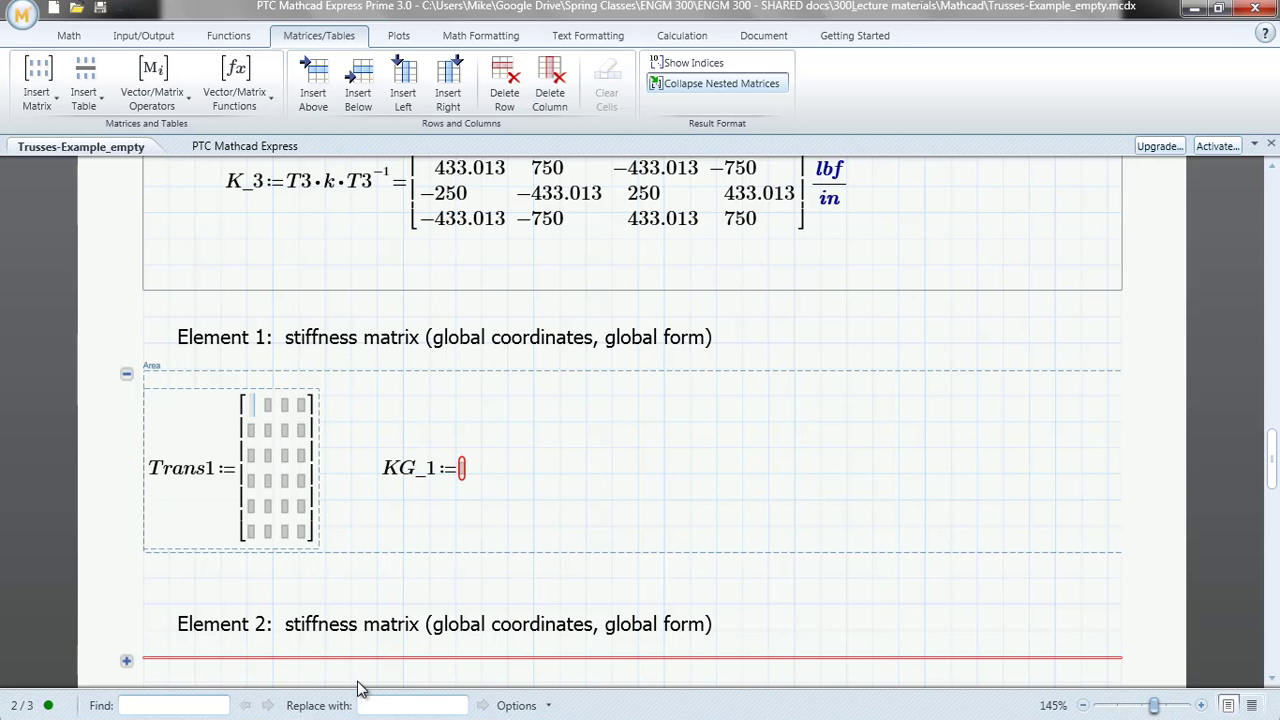
Fill the first row of the Trans1 matrix with 1, 0, 0, 0
{"action": "type", "text": "1"}
{"action": "key", "text": "Tab"}
{"action": "type", "text": "0"}
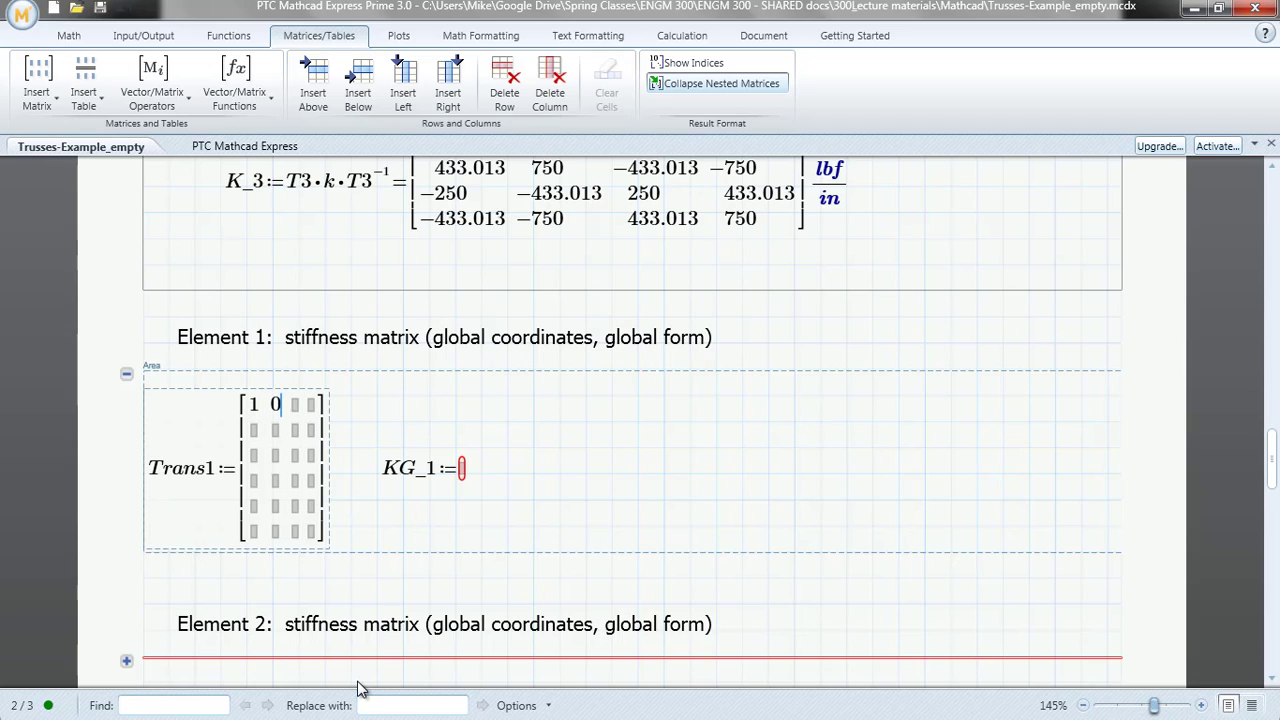
{"action": "key", "text": "Tab"}
{"action": "type", "text": "0"}
{"action": "key", "text": "Tab"}
{"action": "type", "text": "0"}
{"action": "key", "text": "Tab"}
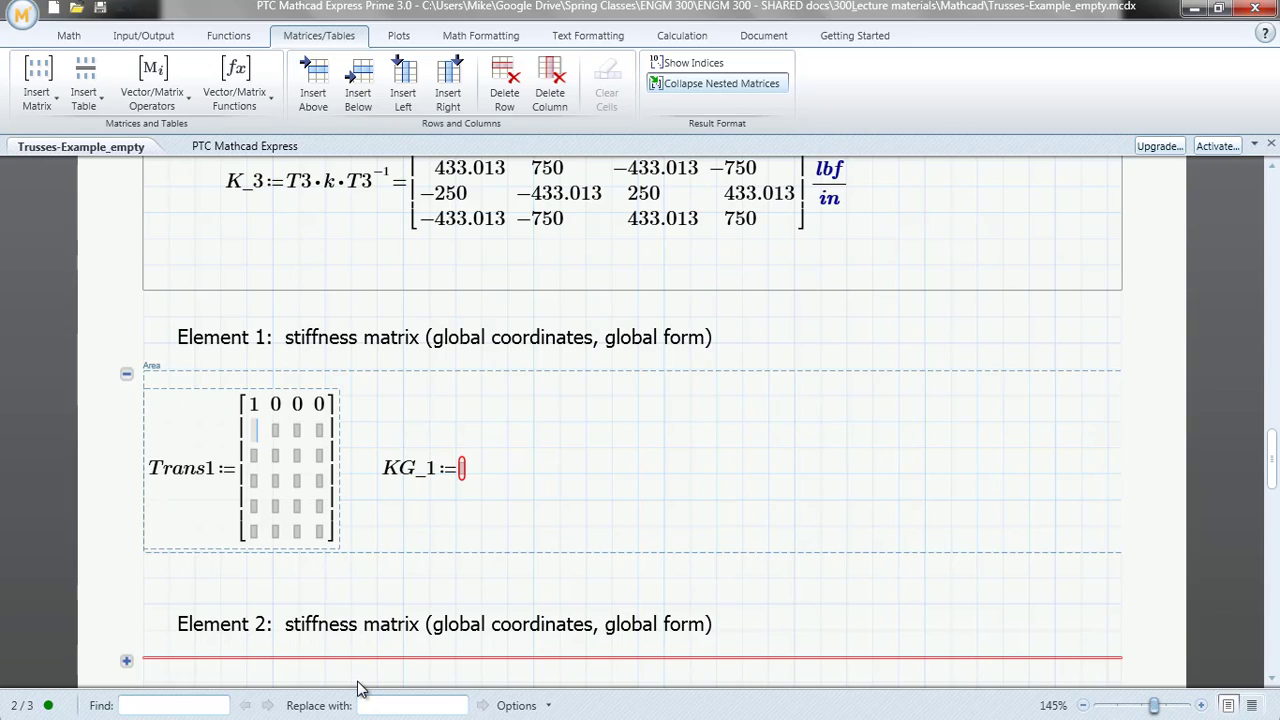
Fill the second row of the Trans1 matrix with 0, 1, 0, 0
{"action": "type", "text": "0"}
{"action": "key", "text": "Tab"}
{"action": "type", "text": "1"}
{"action": "key", "text": "Tab"}
{"action": "type", "text": "0"}
{"action": "key", "text": "Tab"}
{"action": "type", "text": "0"}
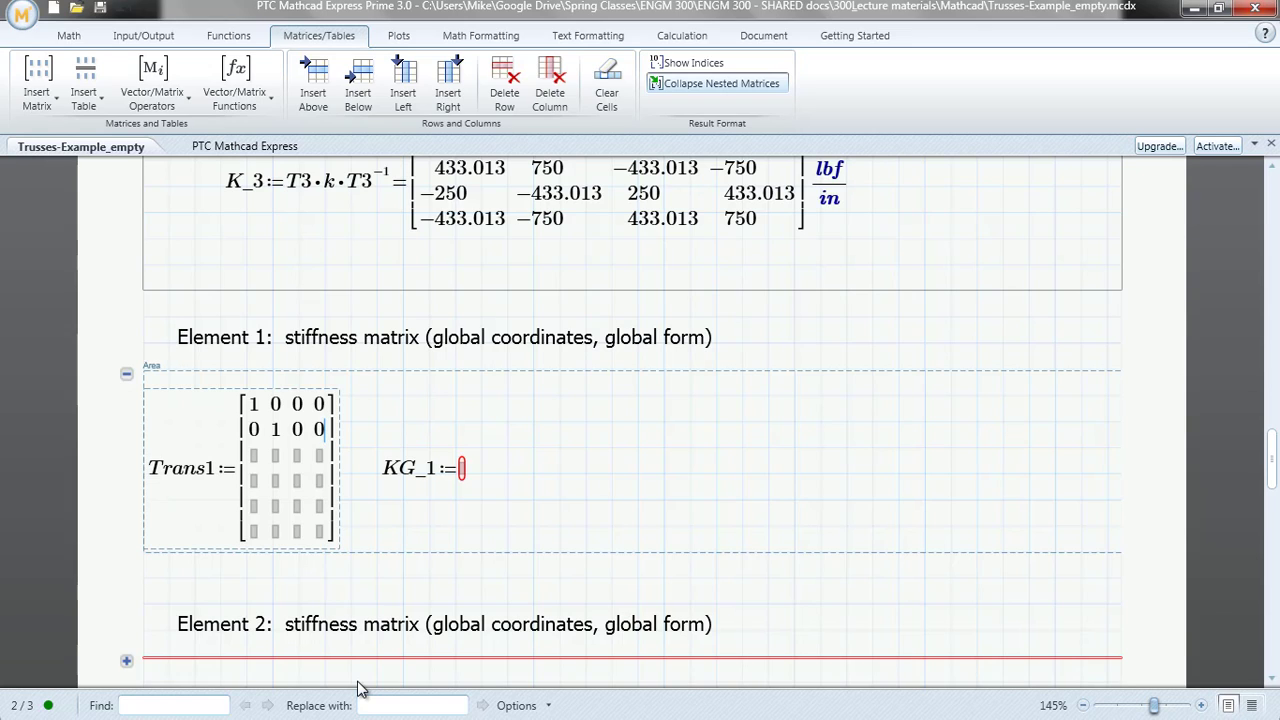
Enter 1, 0 in the last two cells of Trans1's third row and 0, 0, 0, 1 in its fourth row
{"action": "key", "text": "Down"}
{"action": "key", "text": "Left"}
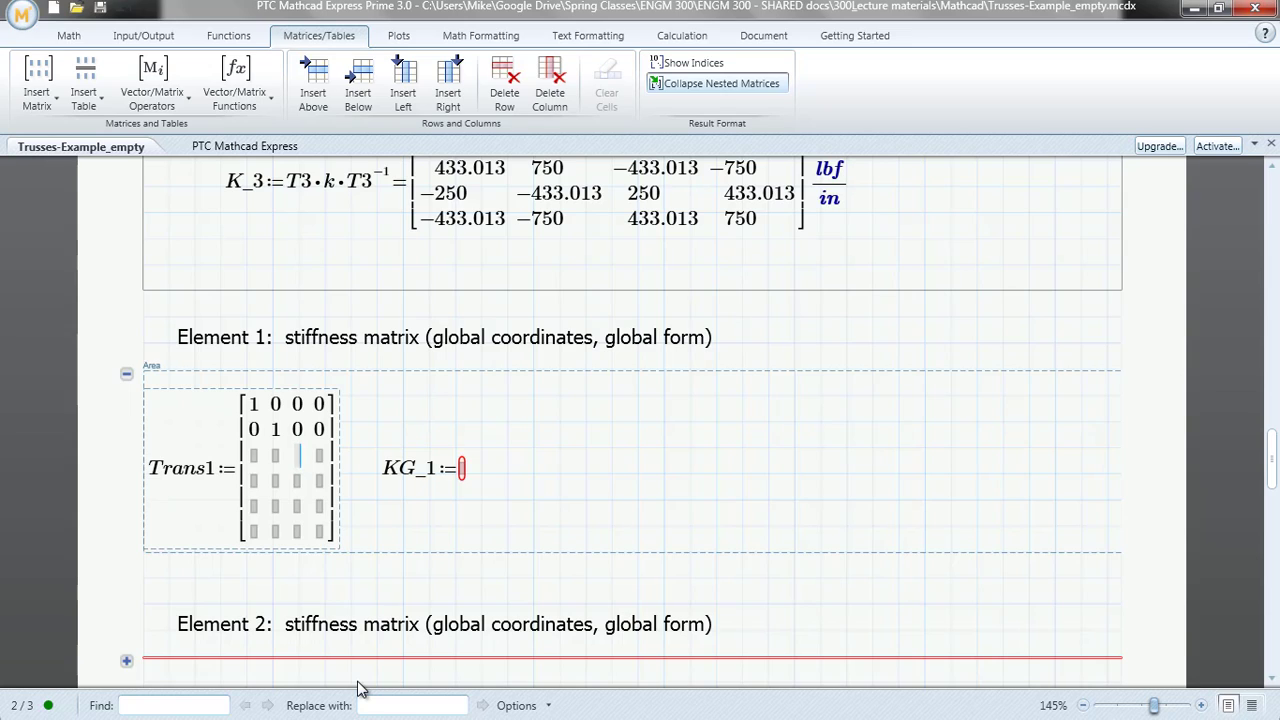
{"action": "type", "text": "1"}
{"action": "key", "text": "Right"}
{"action": "type", "text": "0"}
{"action": "key", "text": "Tab"}
{"action": "type", "text": "0"}
{"action": "key", "text": "Tab"}
{"action": "type", "text": "0"}
{"action": "key", "text": "Tab"}
{"action": "type", "text": "0"}
{"action": "key", "text": "Tab"}
{"action": "type", "text": "1"}
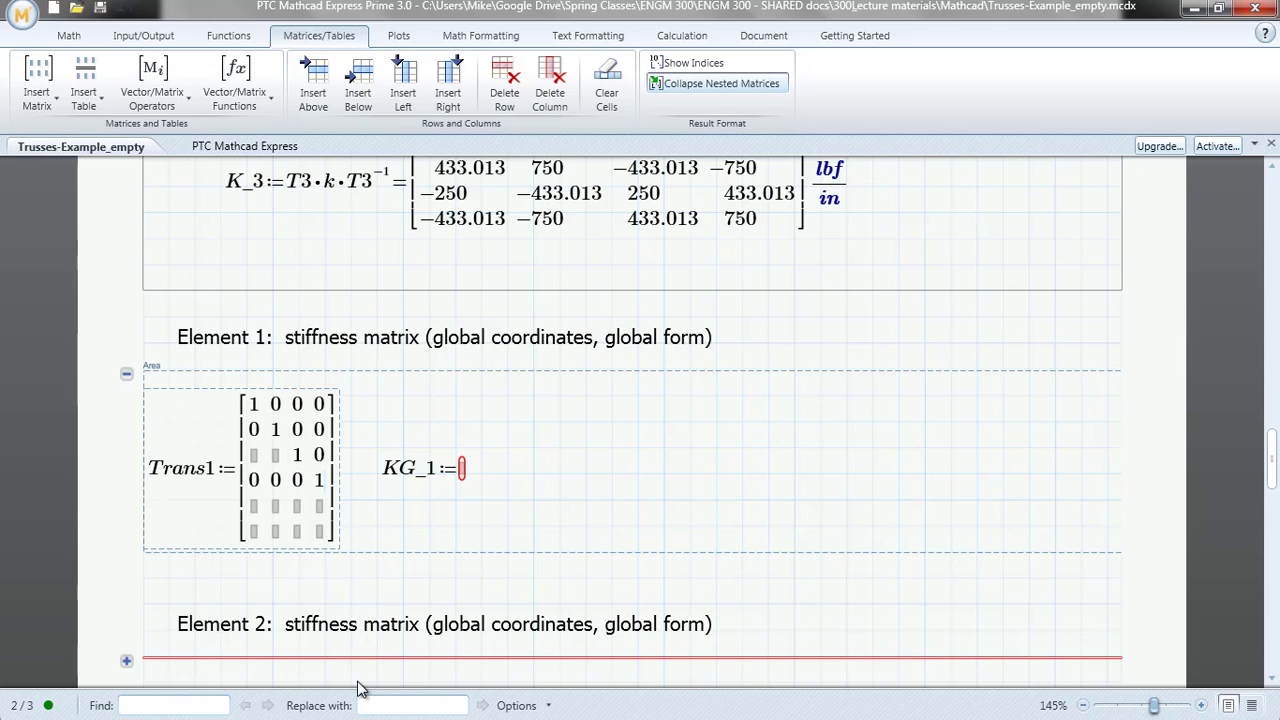
Fill the remaining Trans1 cells with 0: the first two of the third row and all of rows five and six
{"action": "key", "text": "shift+Tab"}
{"action": "key", "text": "shift+Tab"}
{"action": "key", "text": "shift+Tab"}
{"action": "type", "text": "0"}
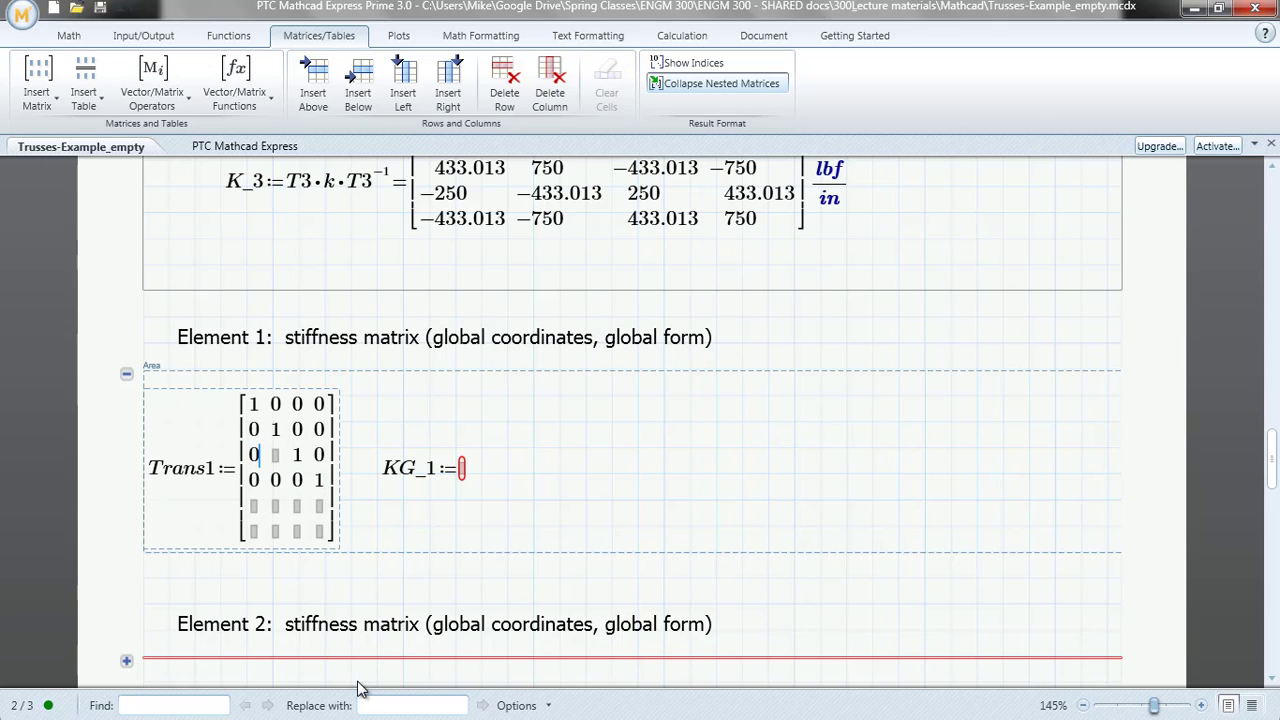
{"action": "key", "text": "Tab"}
{"action": "type", "text": "0"}
{"action": "type", "text": "0\t0\t0\t0\t0\t0\t0"}
{"action": "type", "text": "\t0"}
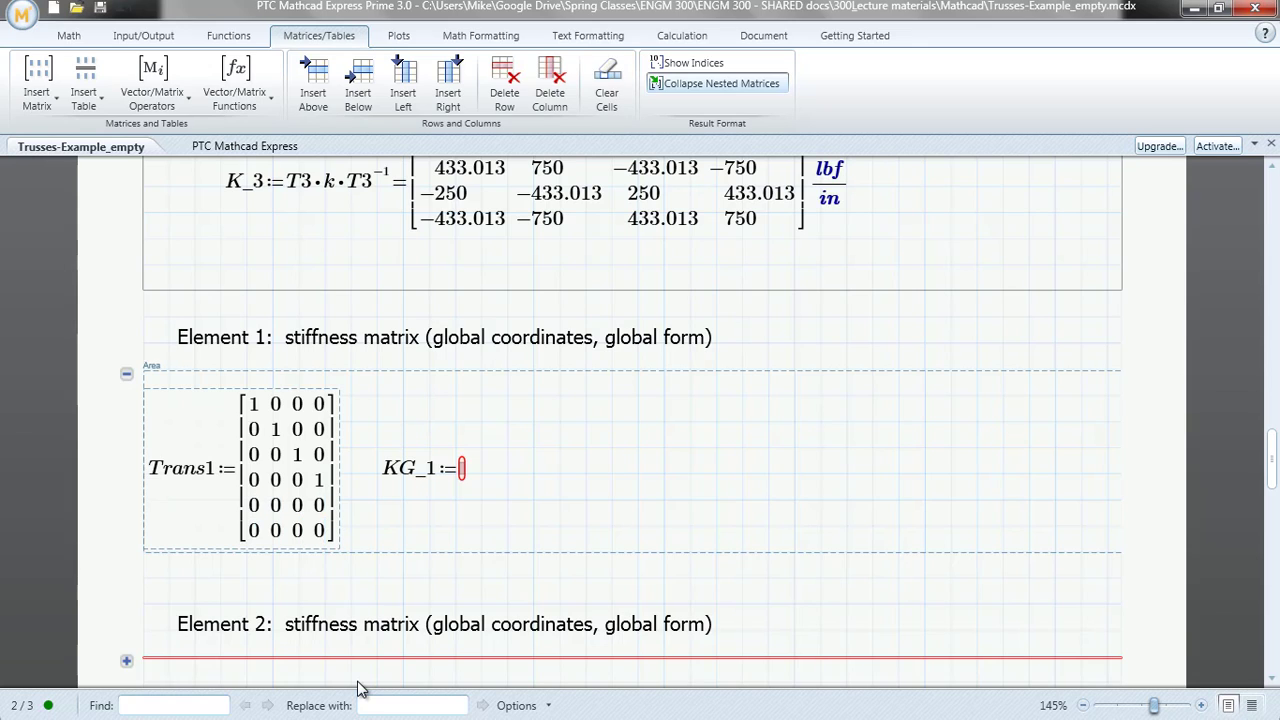
{"action": "key", "text": "Return"}
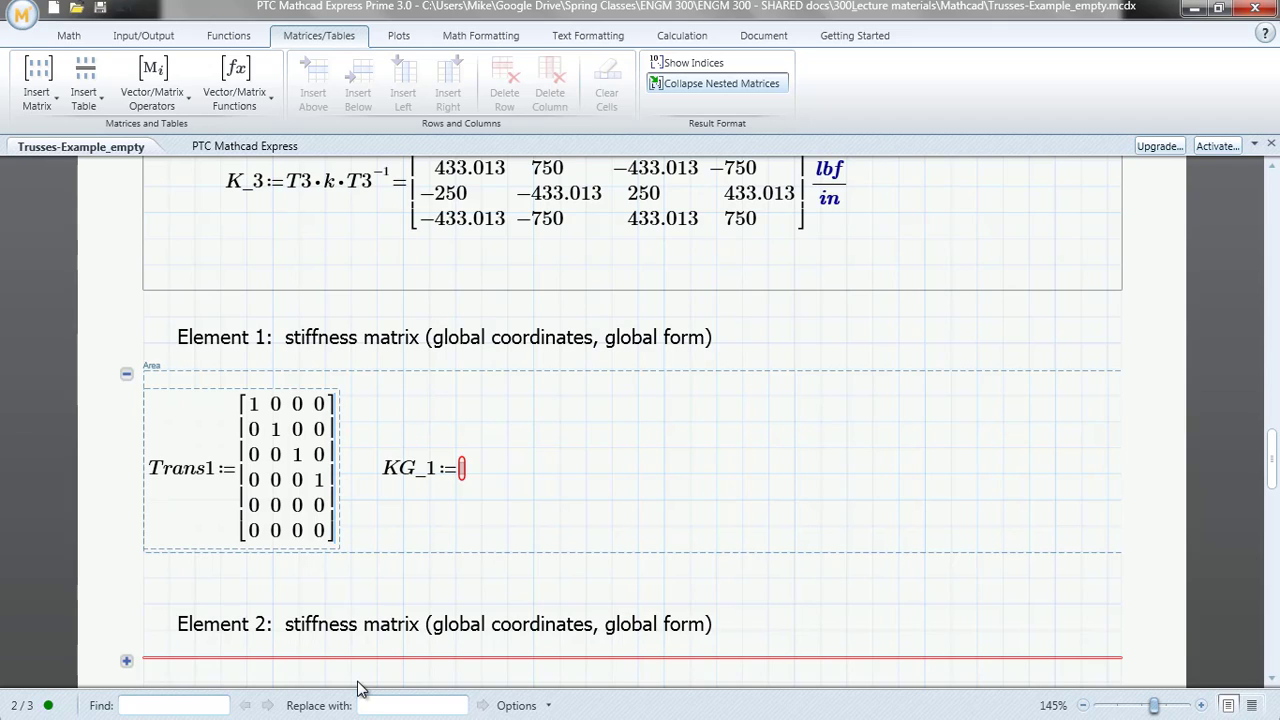
Begin the KG_1 definition as the product of Trans1 and K_1, followed by another multiplication
{"action": "left_click", "coordinate": [467, 478]}
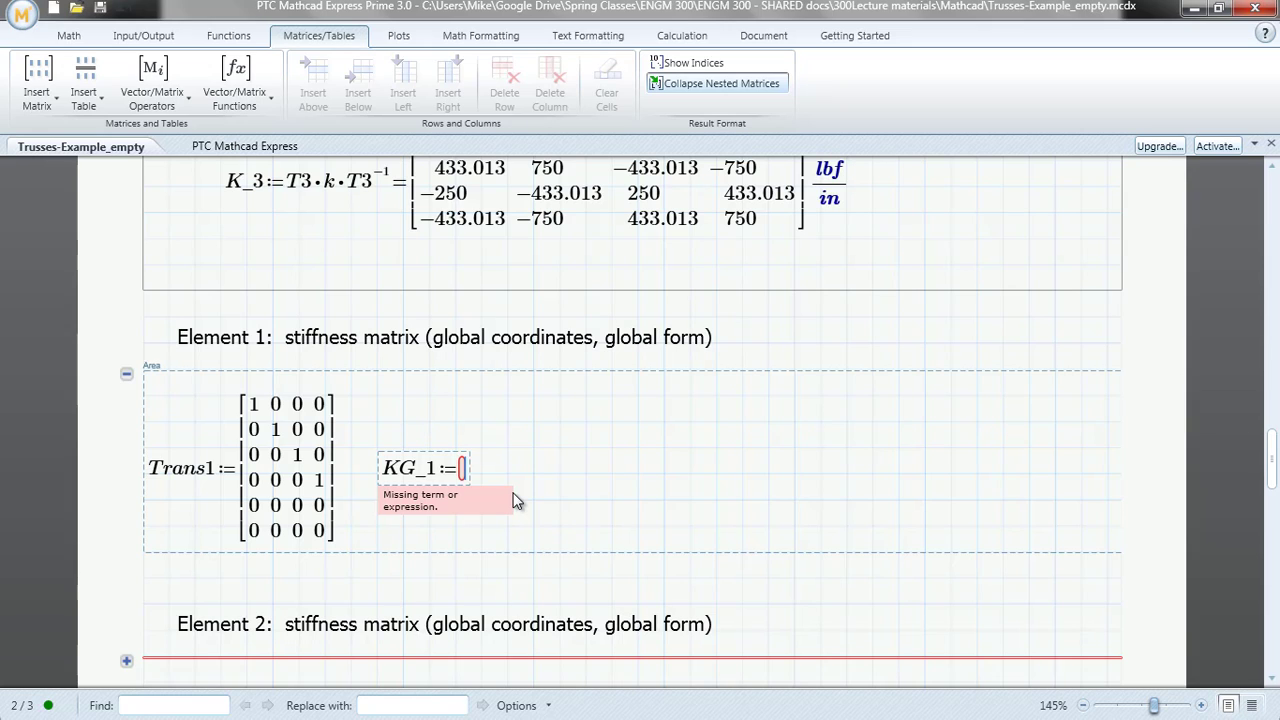
{"action": "type", "text": "TRa"}
{"action": "key", "text": "BackSpace"}
{"action": "key", "text": "BackSpace"}
{"action": "type", "text": "r"}
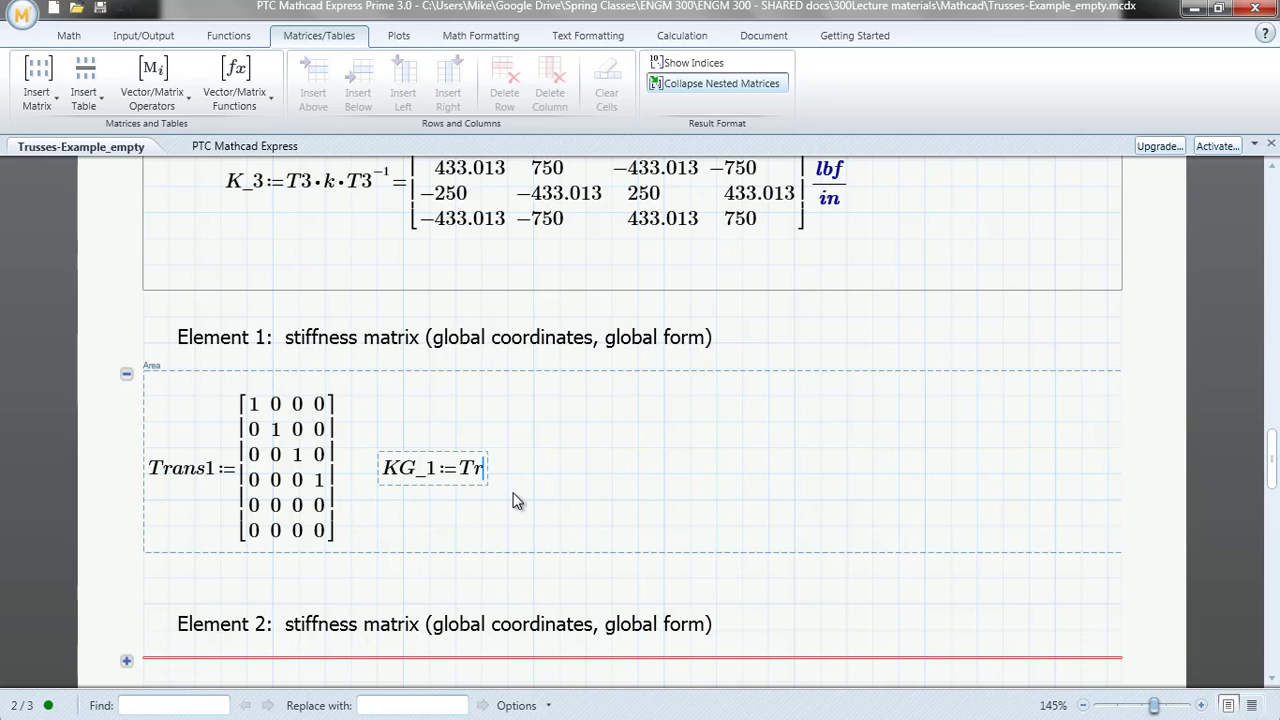
{"action": "type", "text": "ans1"}
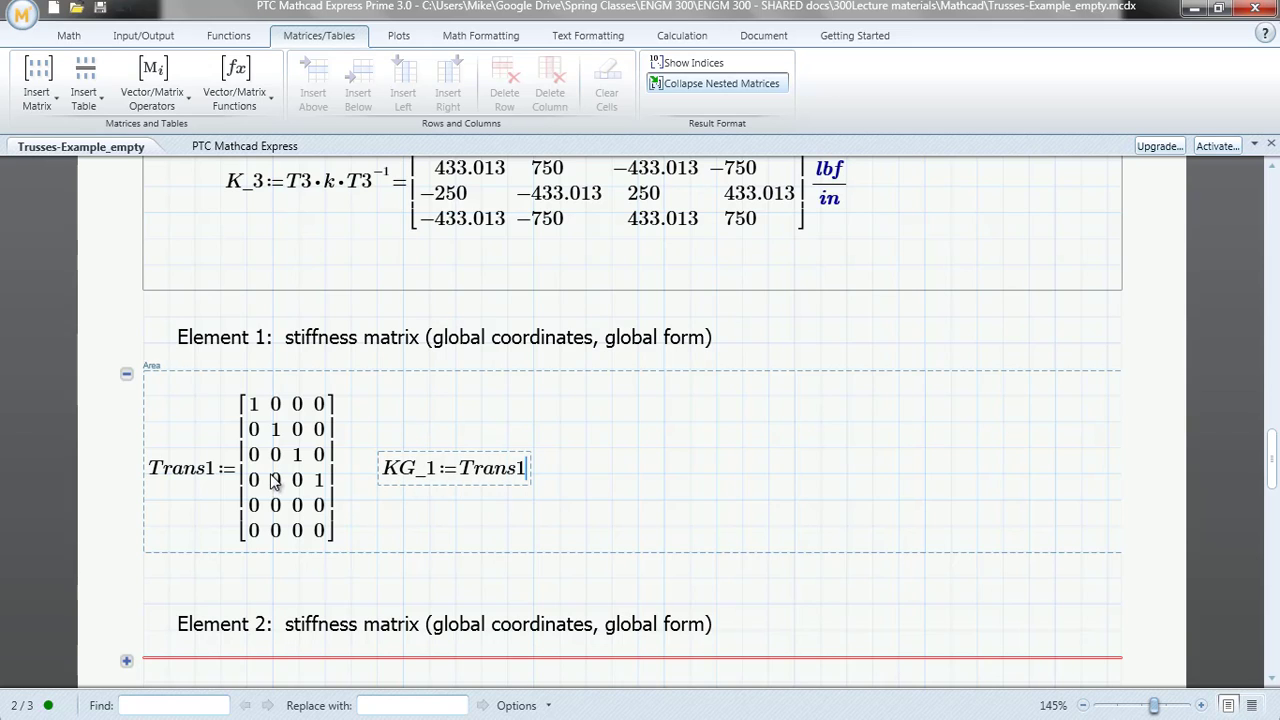
{"action": "type", "text": "8"}
{"action": "key", "text": "BackSpace"}
{"action": "type", "text": "*"}
{"action": "type", "text": "K_1"}
Complete the KG_1 product with the transpose of Trans1 and evaluate the expression
{"action": "type", "text": "*"}
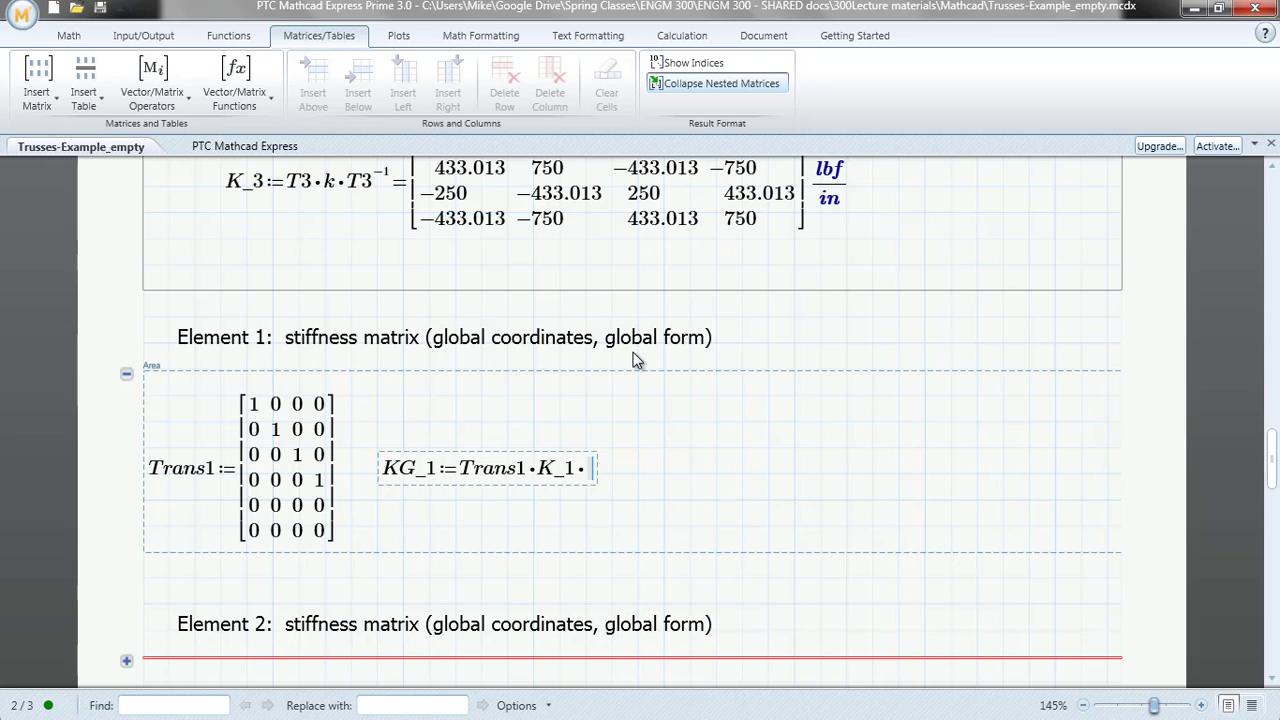
{"action": "type", "text": "Trans1"}
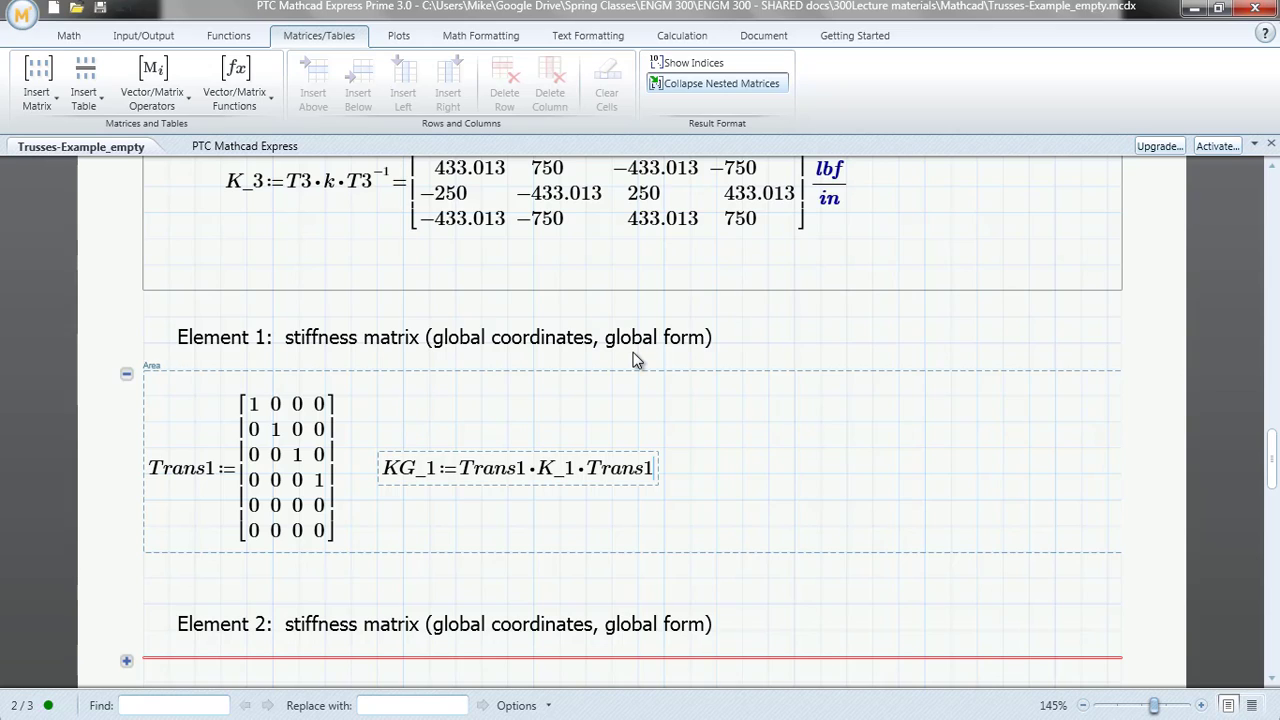
{"action": "key", "text": "ctrl+shift+t"}
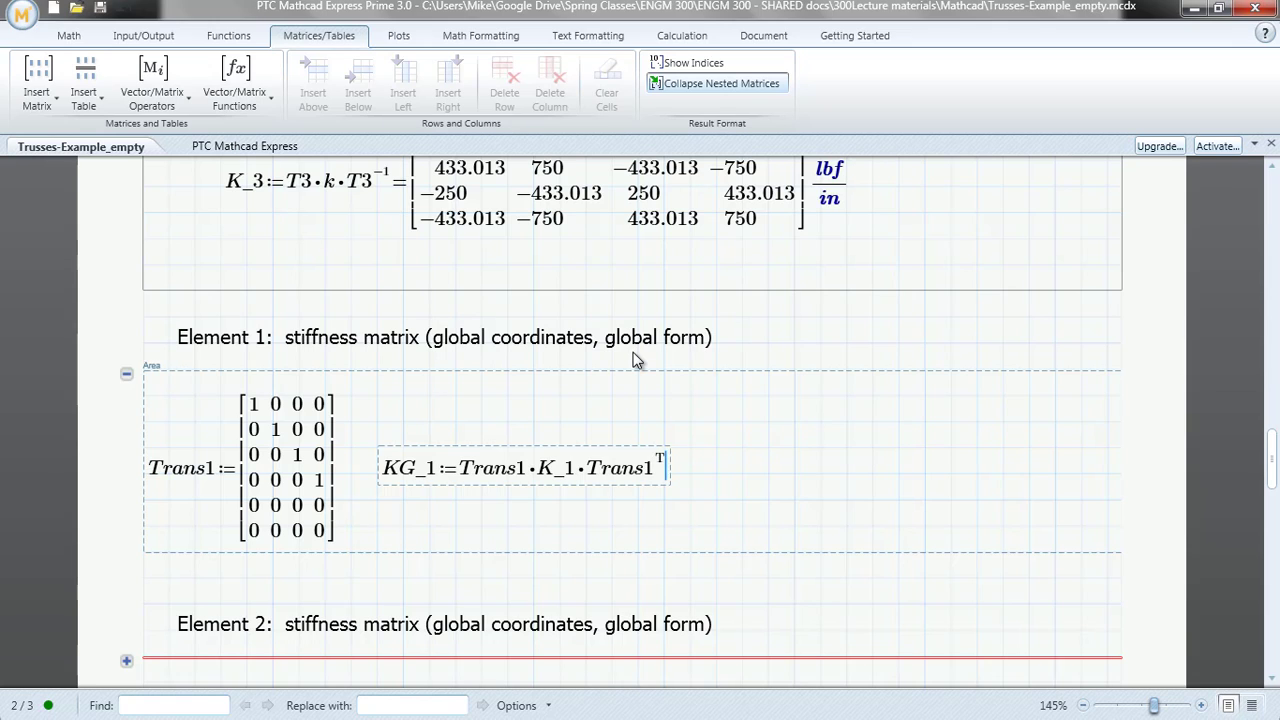
{"action": "type", "text": "="}
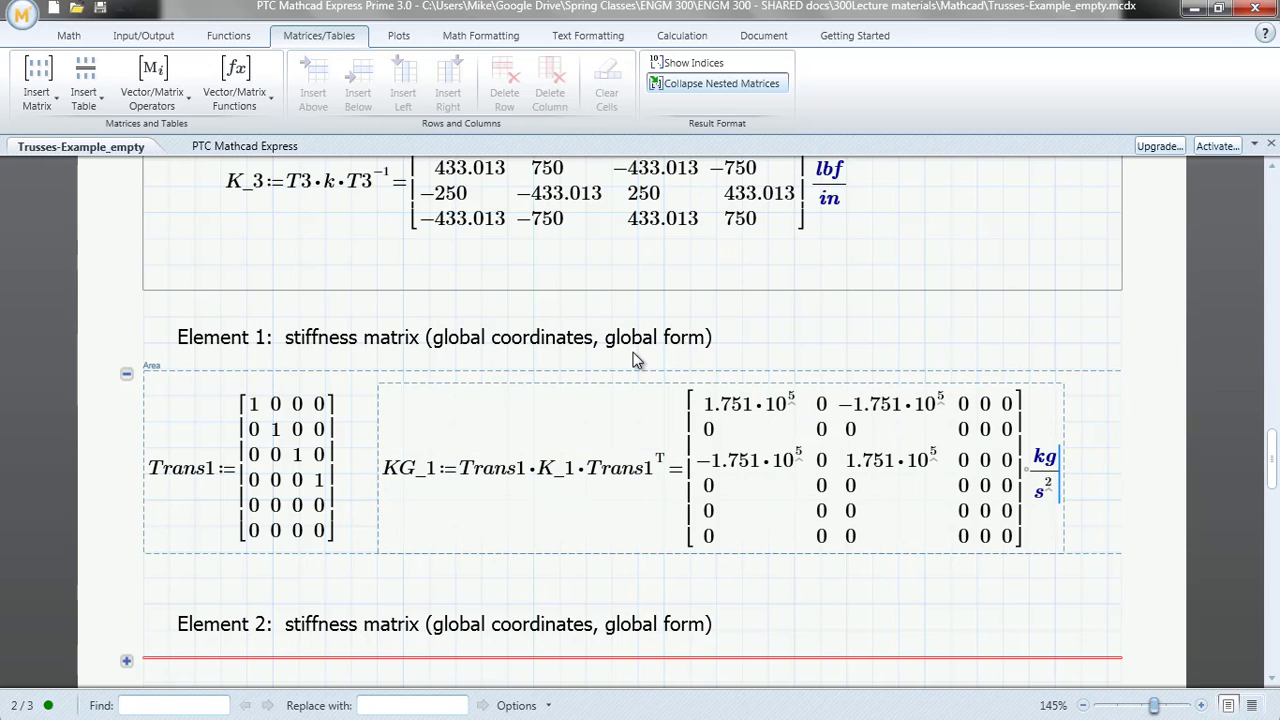
Set the units of the evaluated KG_1 matrix to lbf/in
{"action": "key", "text": "BackSpace"}
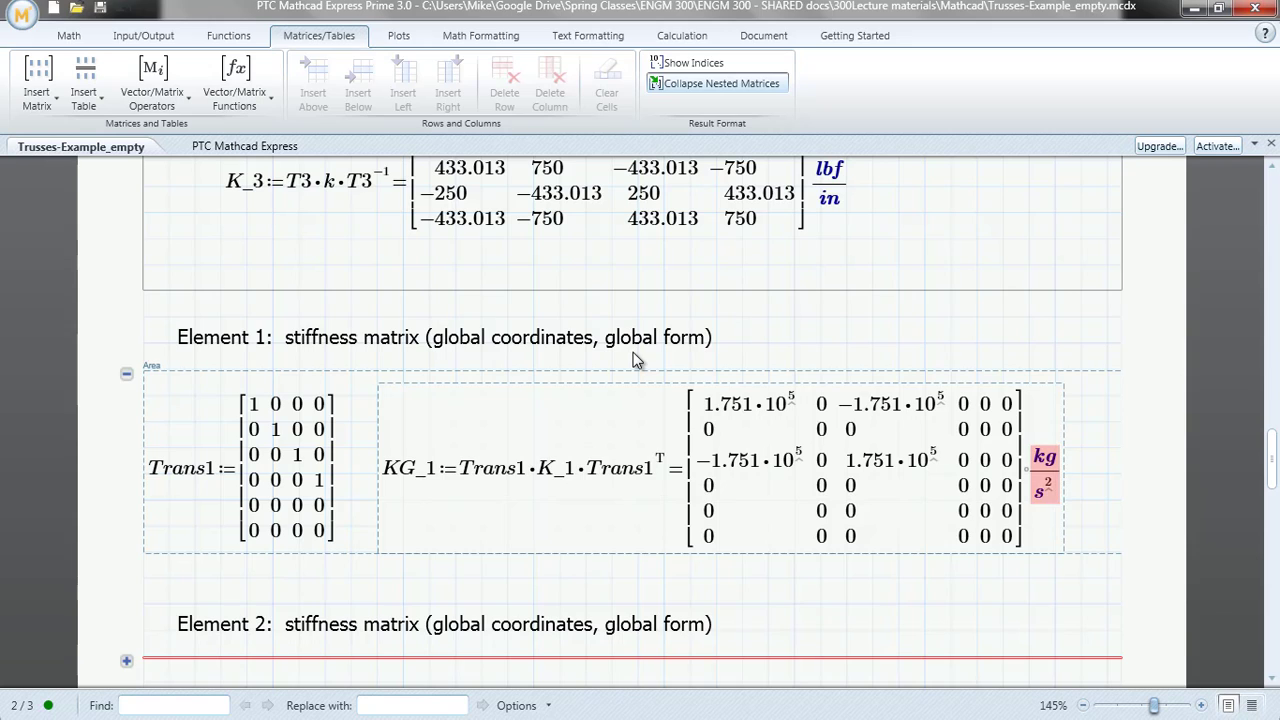
{"action": "type", "text": "lbf/in"}
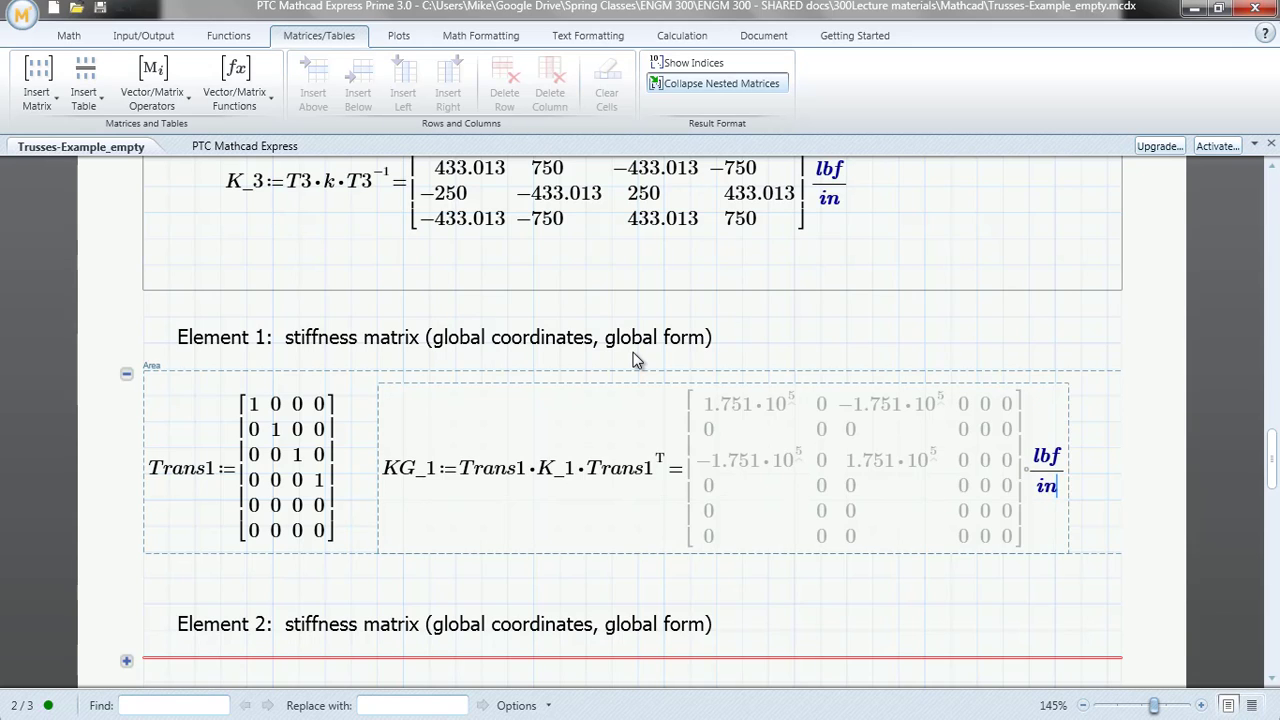
{"action": "key", "text": "Return"}
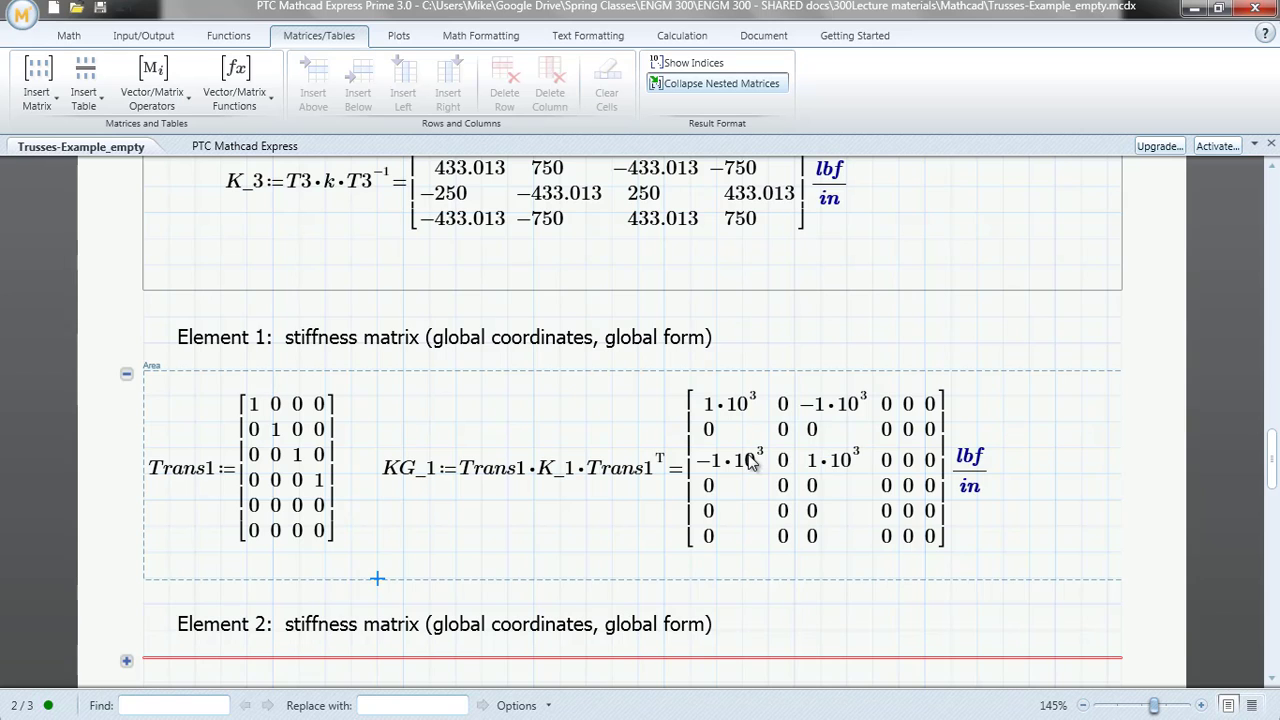
Expand the Element 2 global-form stiffness matrix area and collapse the Element 1 global-form area above it
{"action": "scroll", "coordinate": [787, 492], "scroll_direction": "up", "scroll_amount": 5}
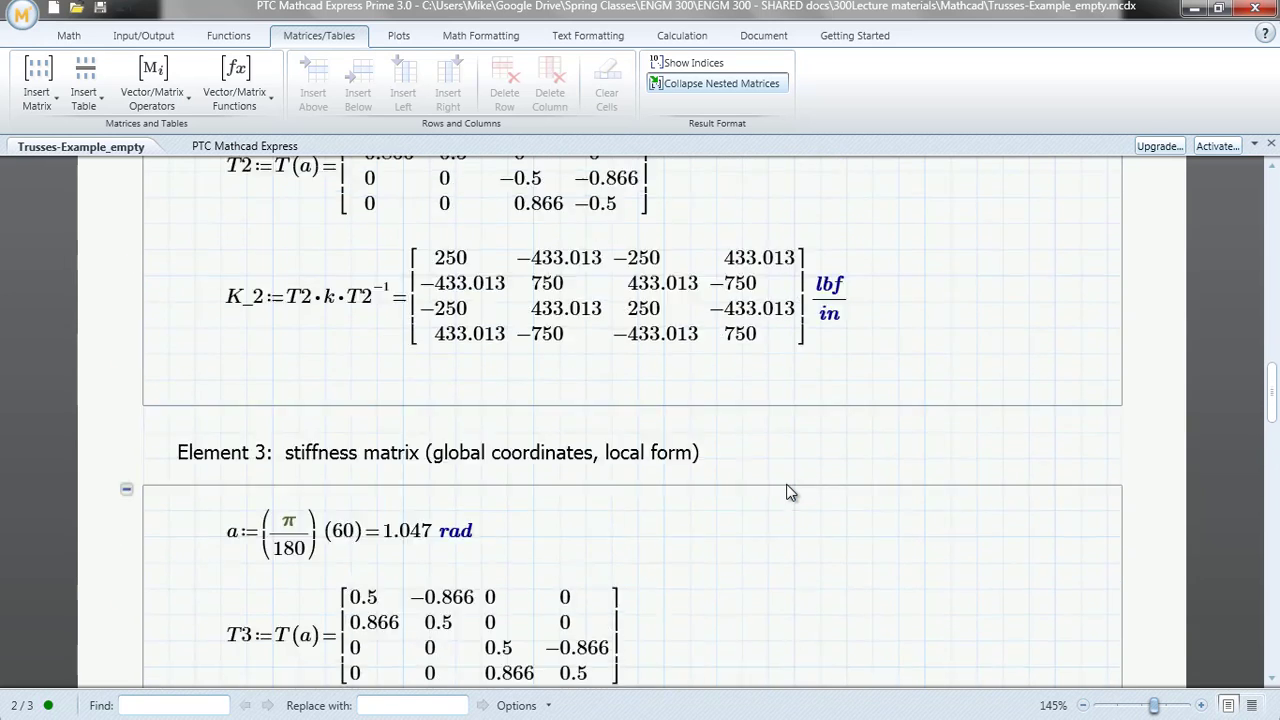
{"action": "scroll", "coordinate": [787, 492], "scroll_direction": "up", "scroll_amount": 10}
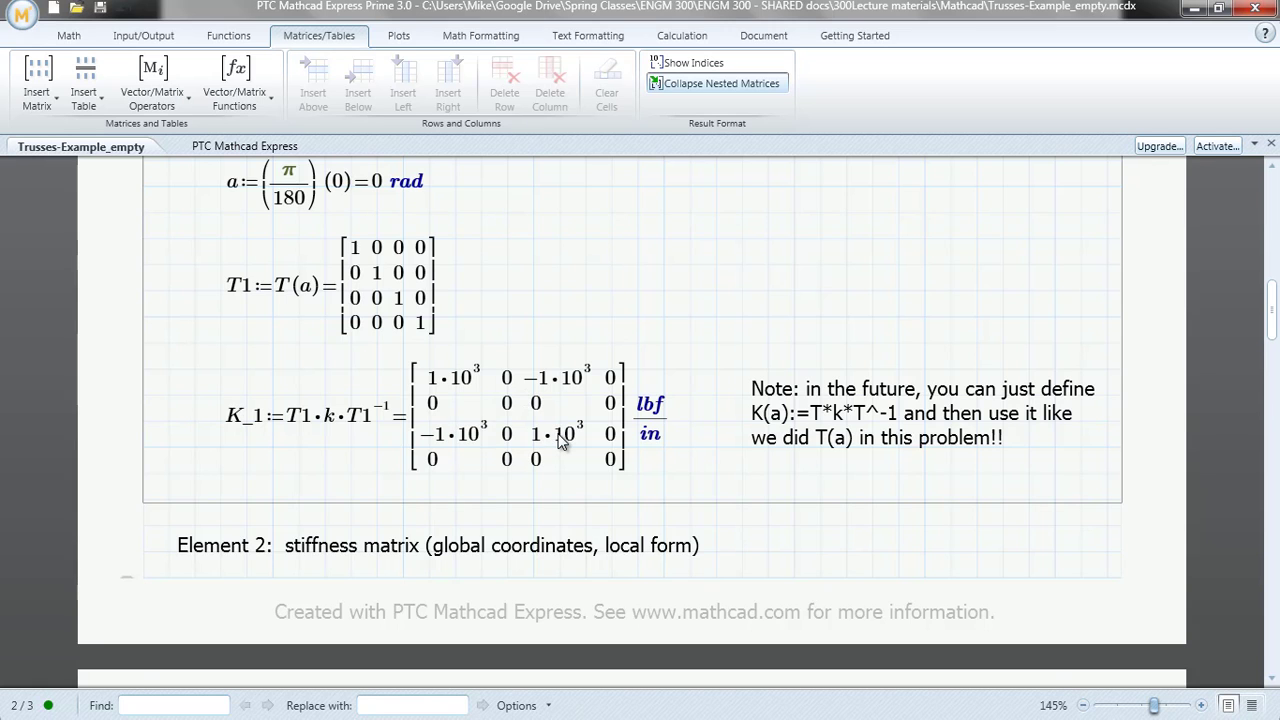
{"action": "scroll", "coordinate": [562, 443], "scroll_direction": "down", "scroll_amount": 15}
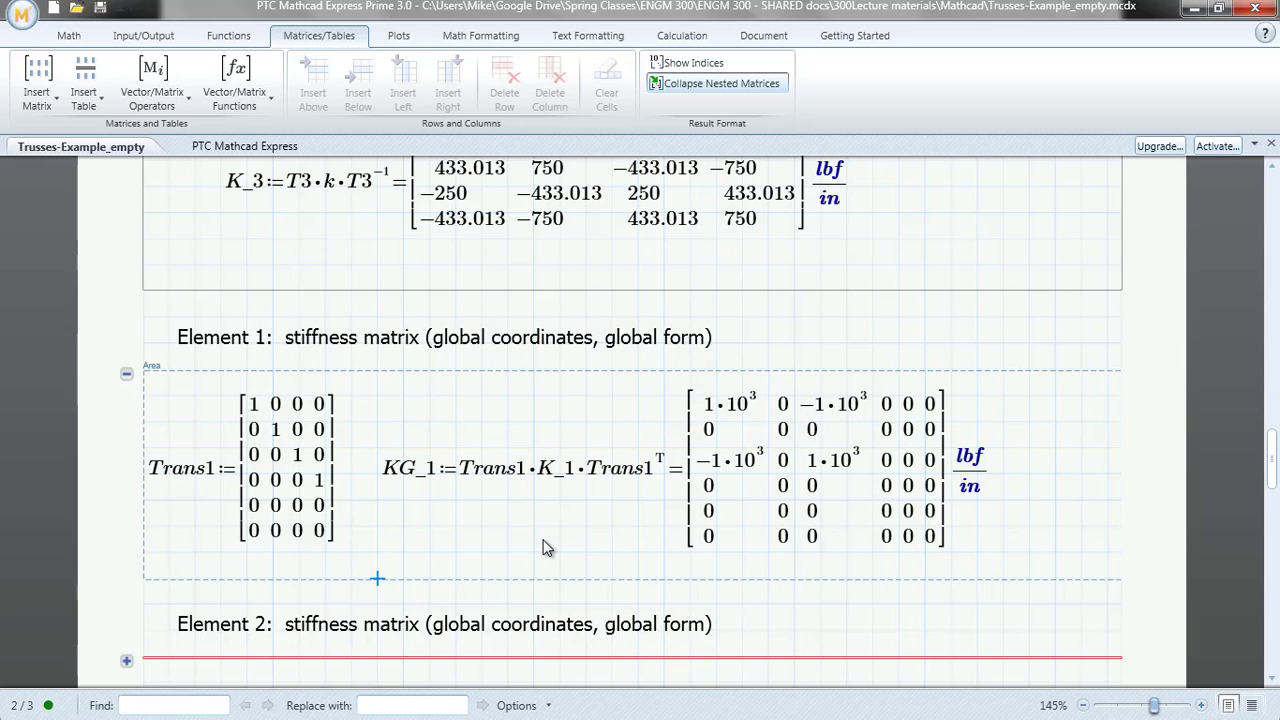
{"action": "scroll", "coordinate": [547, 547], "scroll_direction": "down", "scroll_amount": 3}
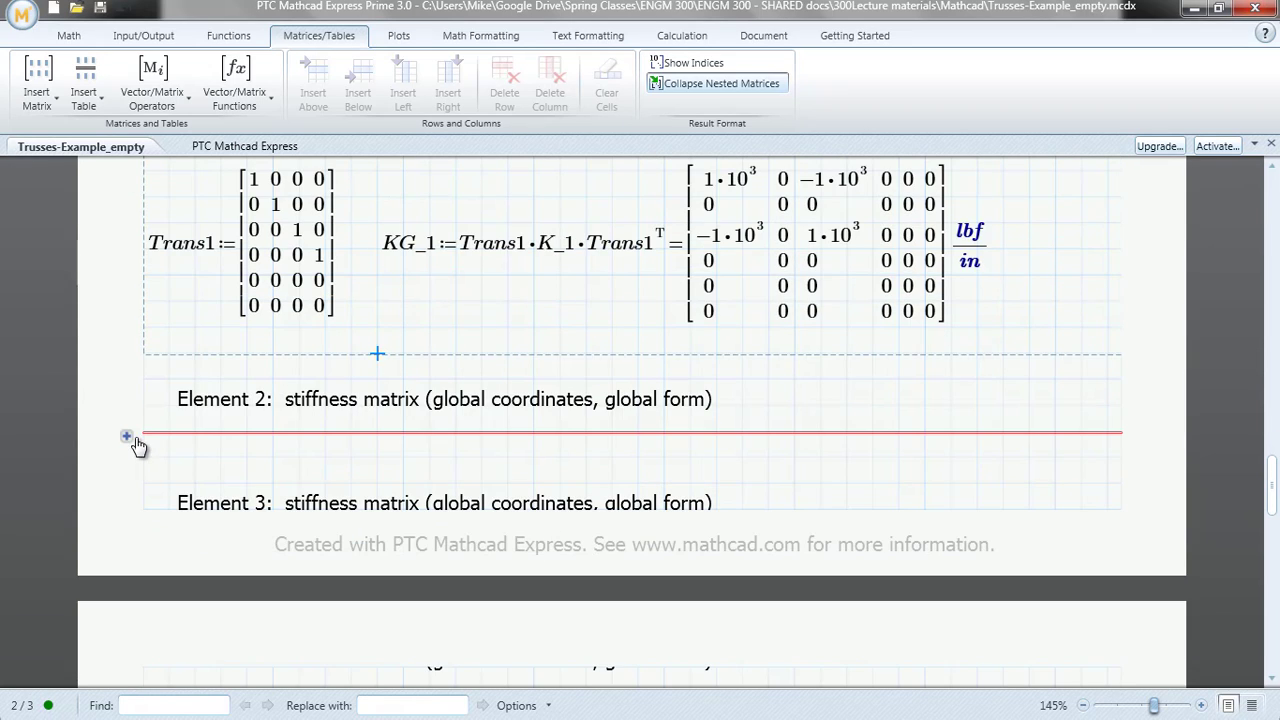
{"action": "left_click", "coordinate": [127, 437]}
{"action": "scroll", "coordinate": [272, 530], "scroll_direction": "down", "scroll_amount": 3}
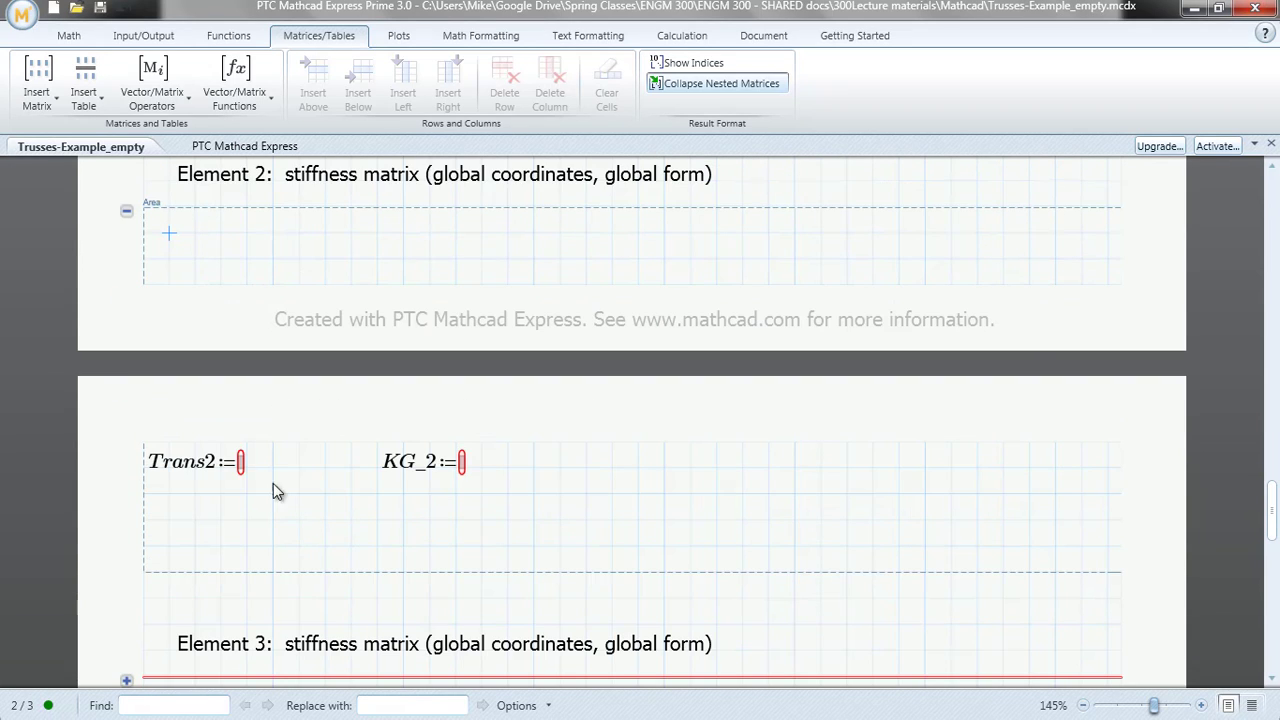
{"action": "left_click", "coordinate": [243, 462]}
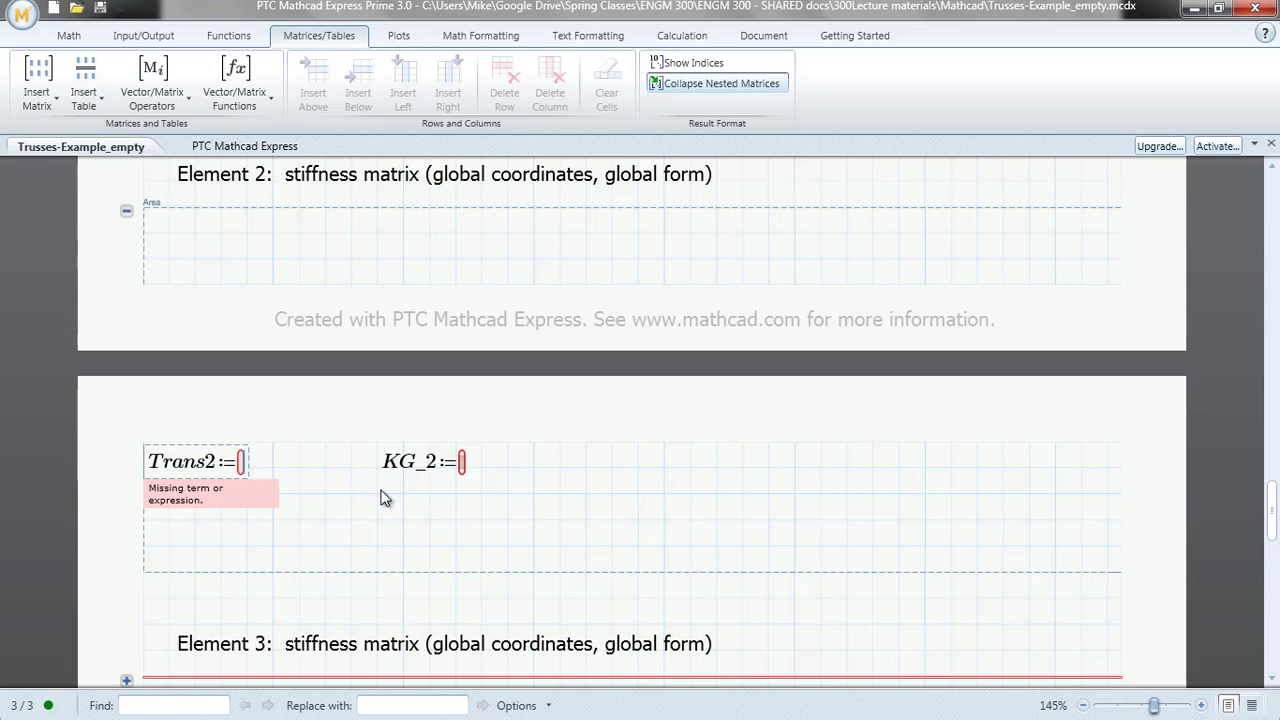
{"action": "scroll", "coordinate": [326, 429], "scroll_direction": "up", "scroll_amount": 3}
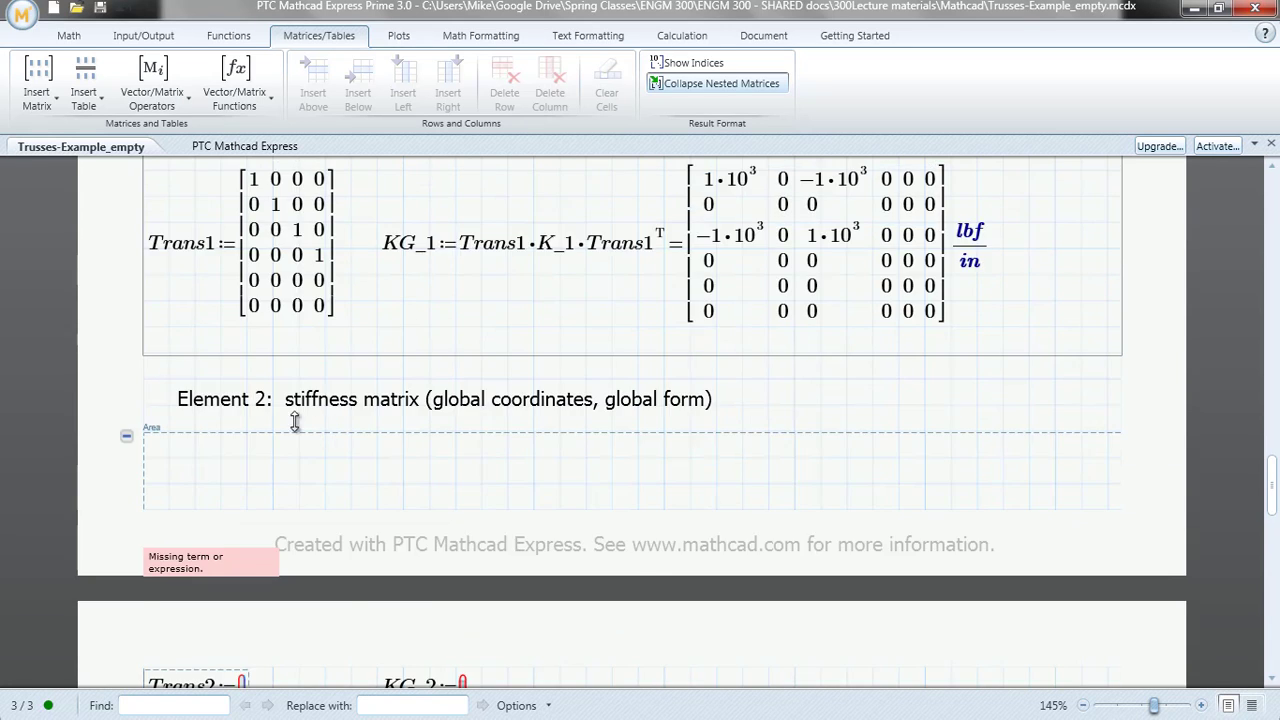
{"action": "scroll", "coordinate": [295, 420], "scroll_direction": "up", "scroll_amount": 3}
{"action": "left_click", "coordinate": [126, 329]}
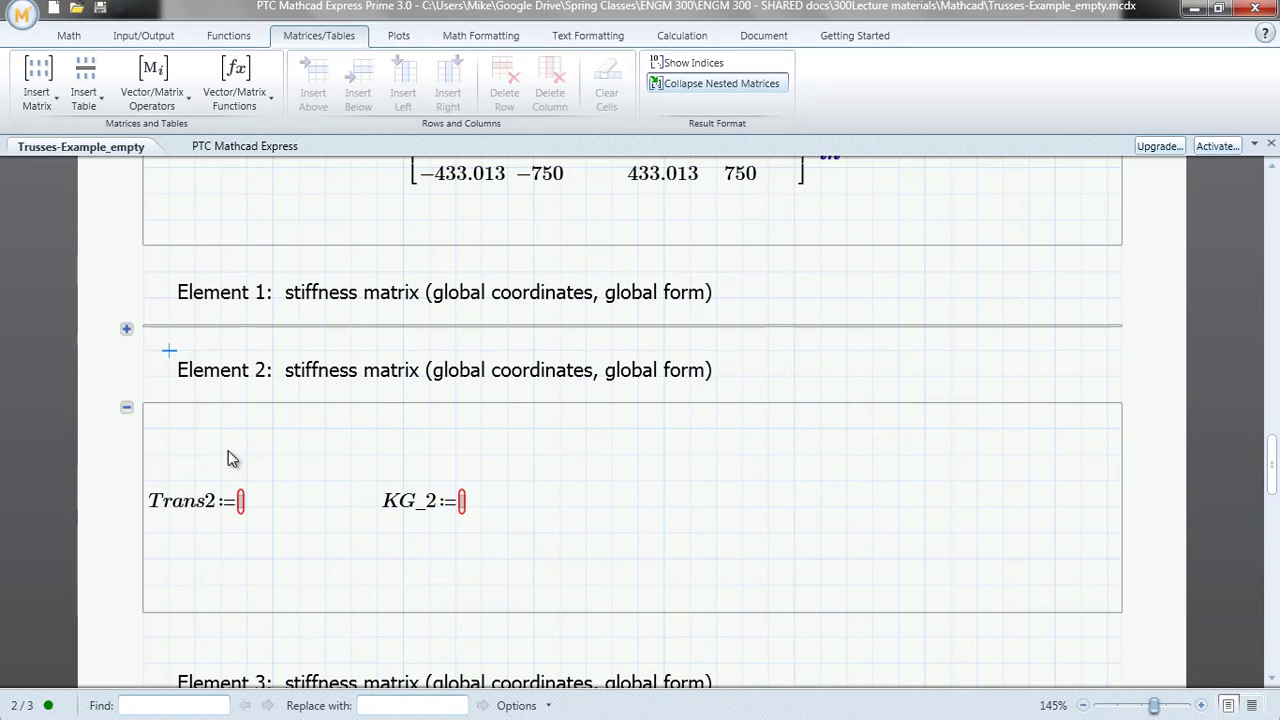
{"action": "left_click", "coordinate": [22, 95]}
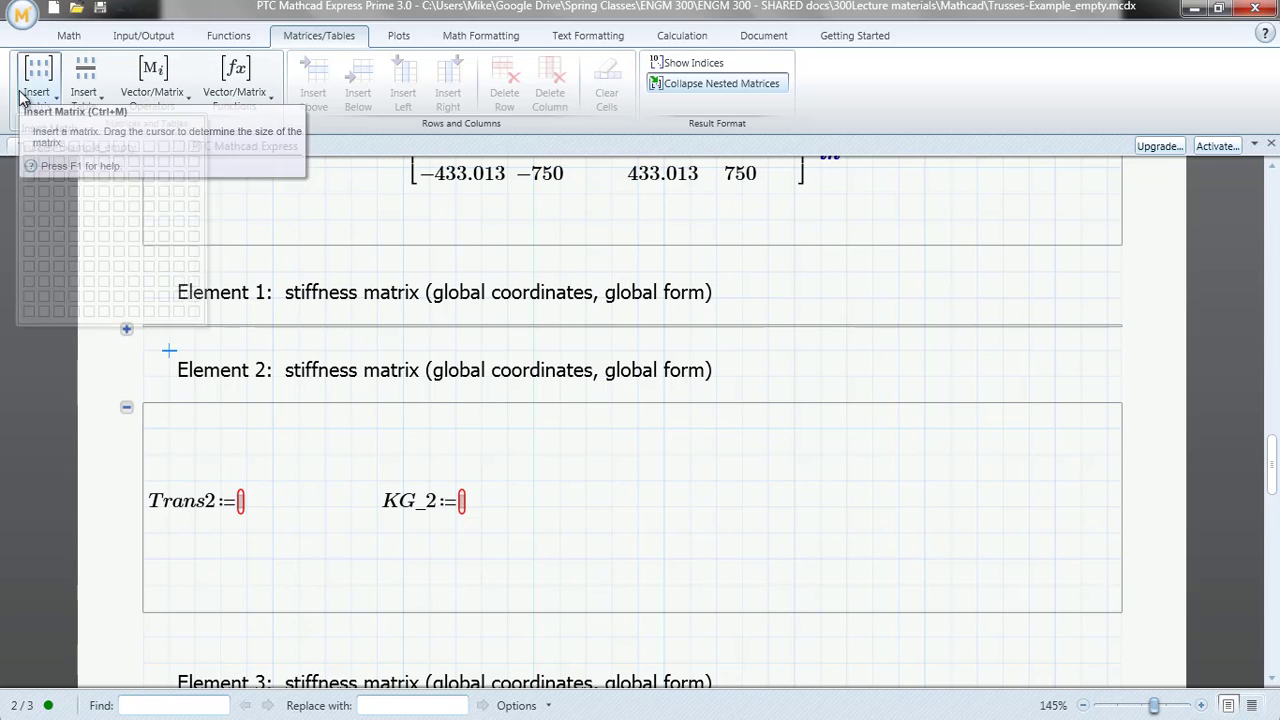
{"action": "left_click", "coordinate": [88, 231]}
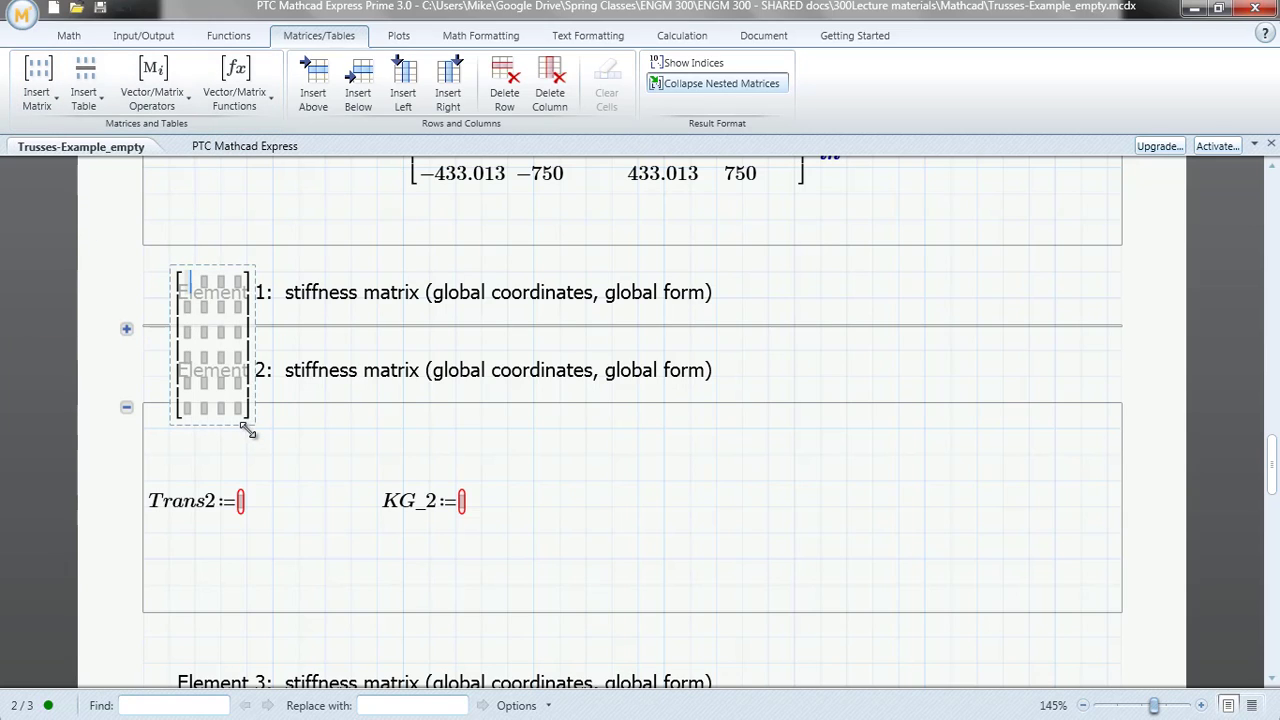
{"action": "key", "text": "ctrl+z"}
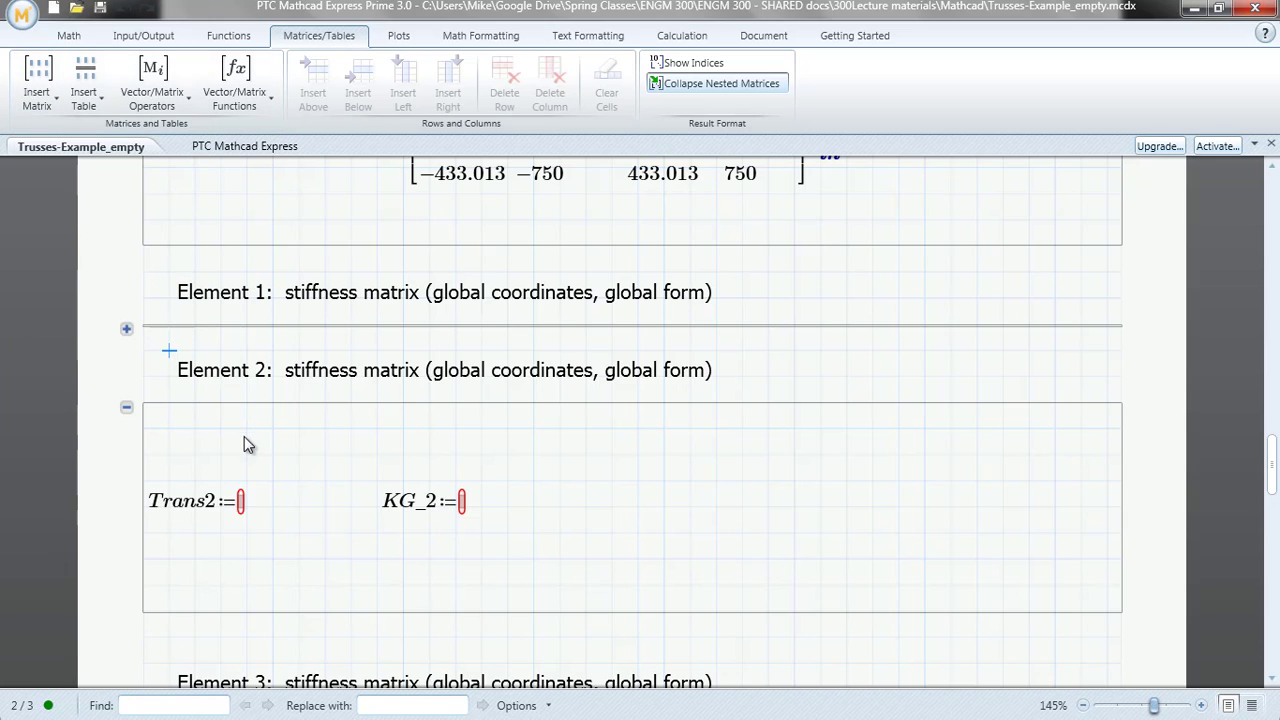
Insert a 6×4 matrix as the value of Trans2 in the Element 2 area
{"action": "left_click", "coordinate": [241, 500]}
{"action": "left_click", "coordinate": [37, 82]}
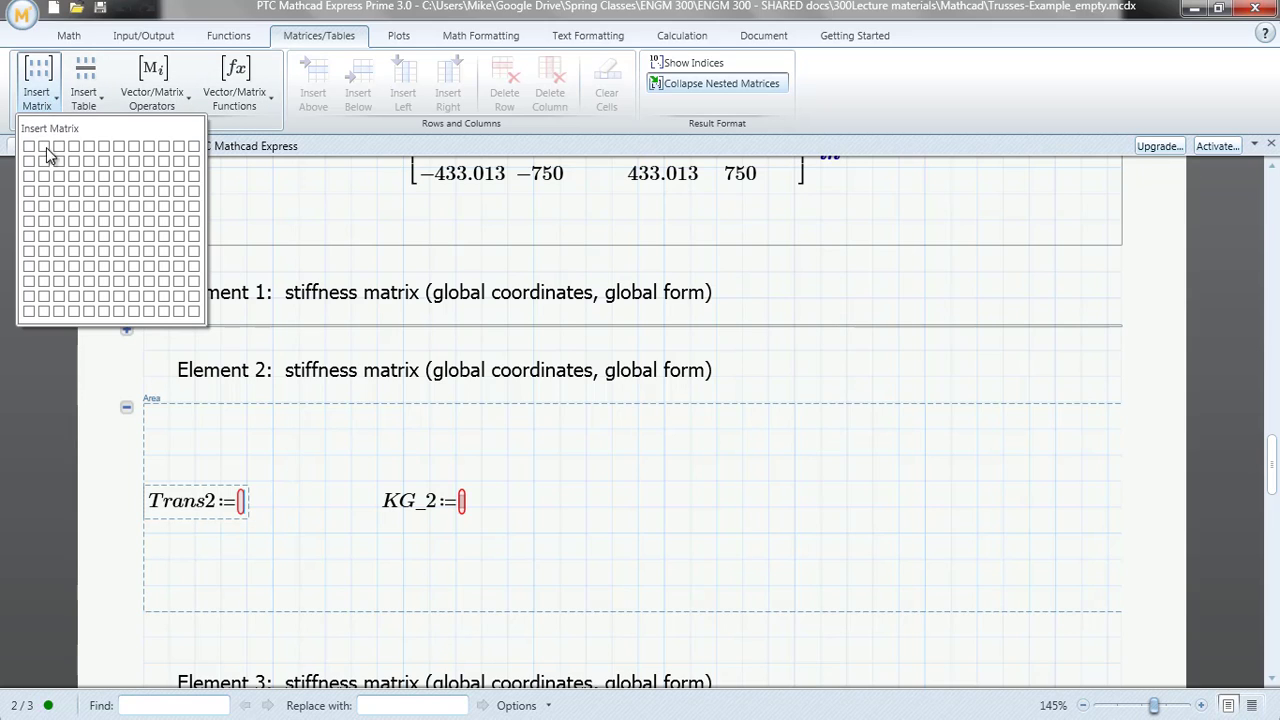
{"action": "left_click", "coordinate": [76, 221]}
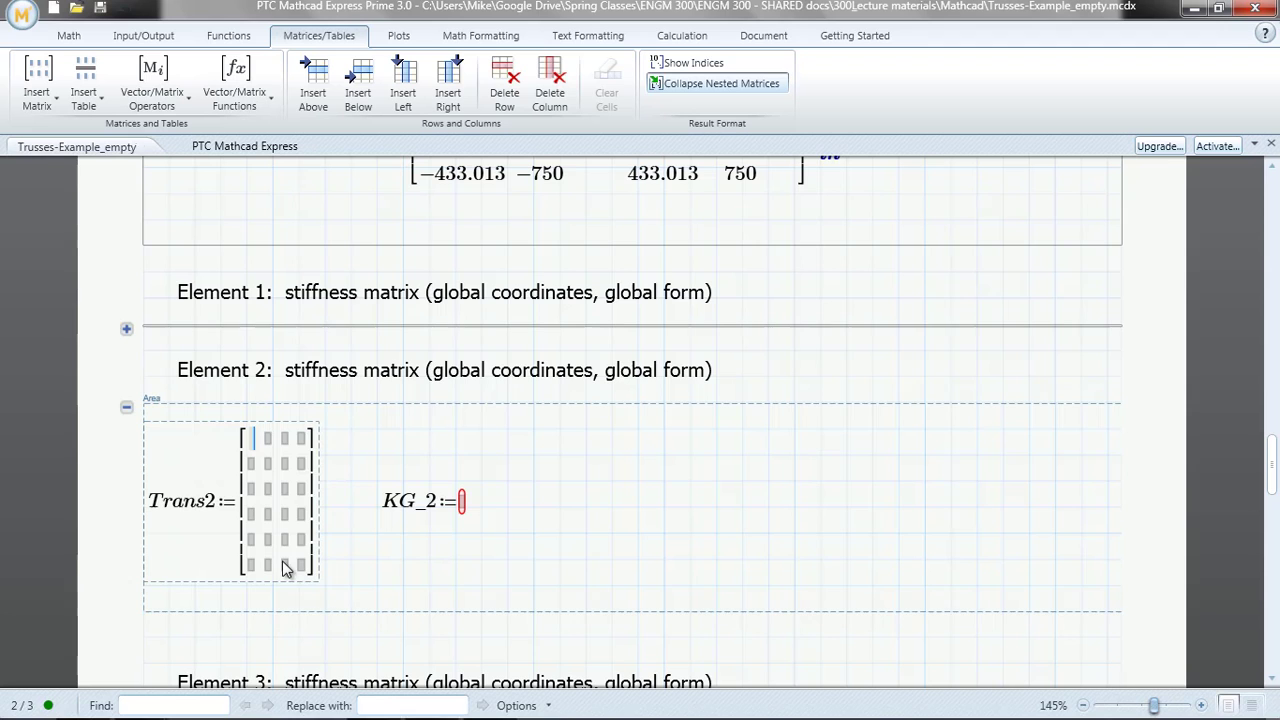
Fill the third row of the Trans2 matrix with 1, 0, 0, 0
{"action": "left_click", "coordinate": [254, 489]}
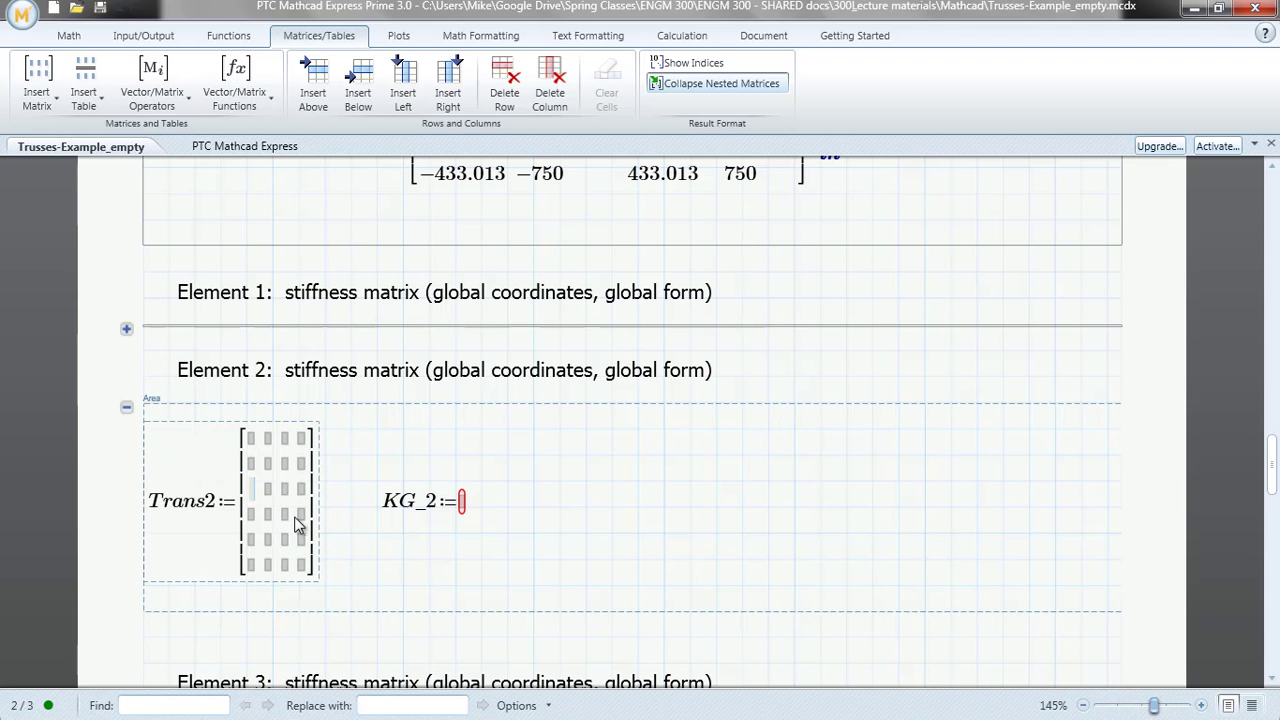
{"action": "type", "text": "1"}
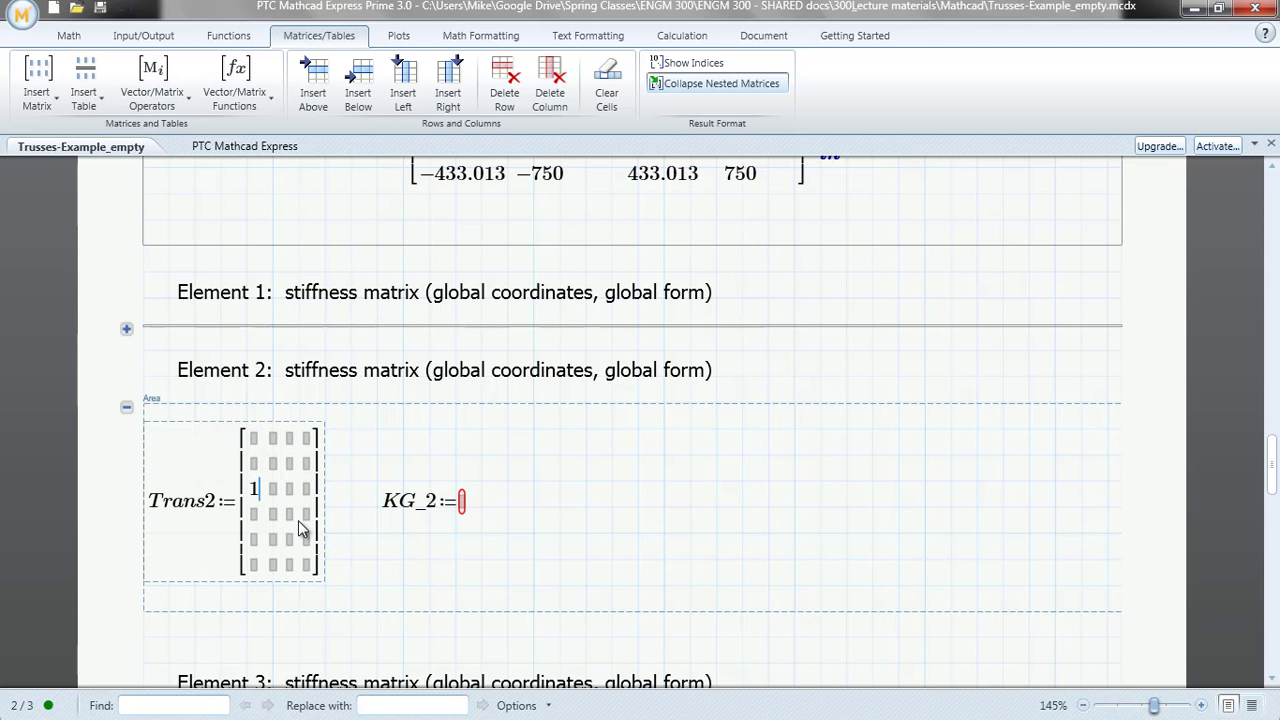
{"action": "key", "text": "Tab"}
{"action": "type", "text": "0"}
{"action": "key", "text": "Tab"}
{"action": "type", "text": "0"}
{"action": "key", "text": "Tab"}
Fill the fourth row of the Trans2 matrix with 0, 1, 0, 0
{"action": "type", "text": "0"}
{"action": "key", "text": "Tab"}
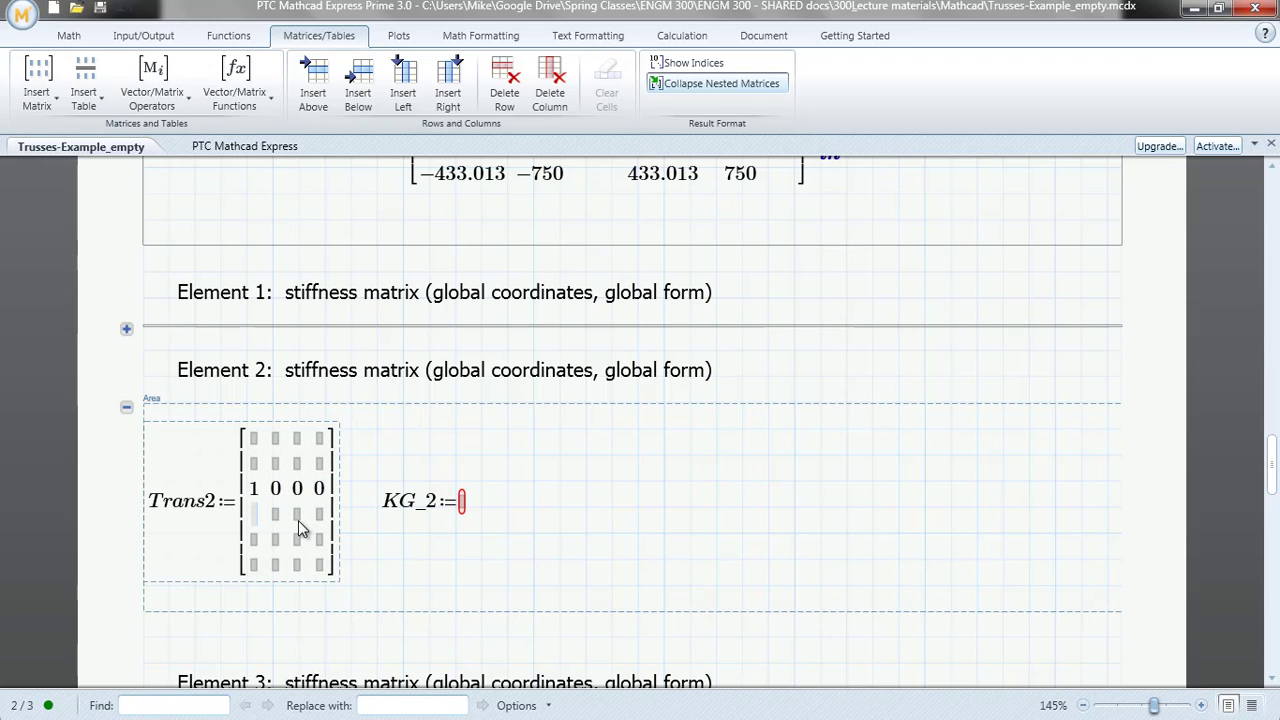
{"action": "type", "text": "0"}
{"action": "key", "text": "Tab"}
{"action": "type", "text": "1"}
{"action": "key", "text": "Tab"}
{"action": "type", "text": "0"}
{"action": "key", "text": "Tab"}
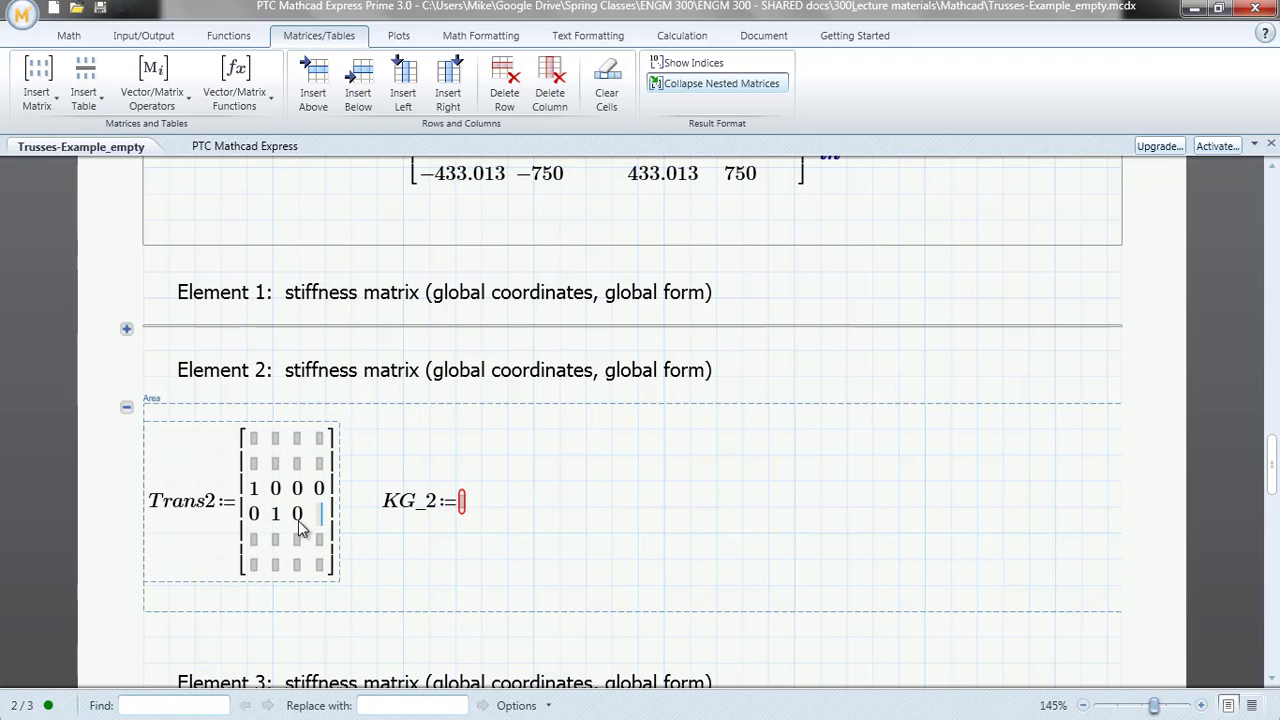
{"action": "type", "text": "0"}
Enter 1 and 0 in the last two cells of Trans2's fifth row and 0, 0, 0, 1 in its sixth row
{"action": "left_click", "coordinate": [296, 546]}
{"action": "type", "text": "1"}
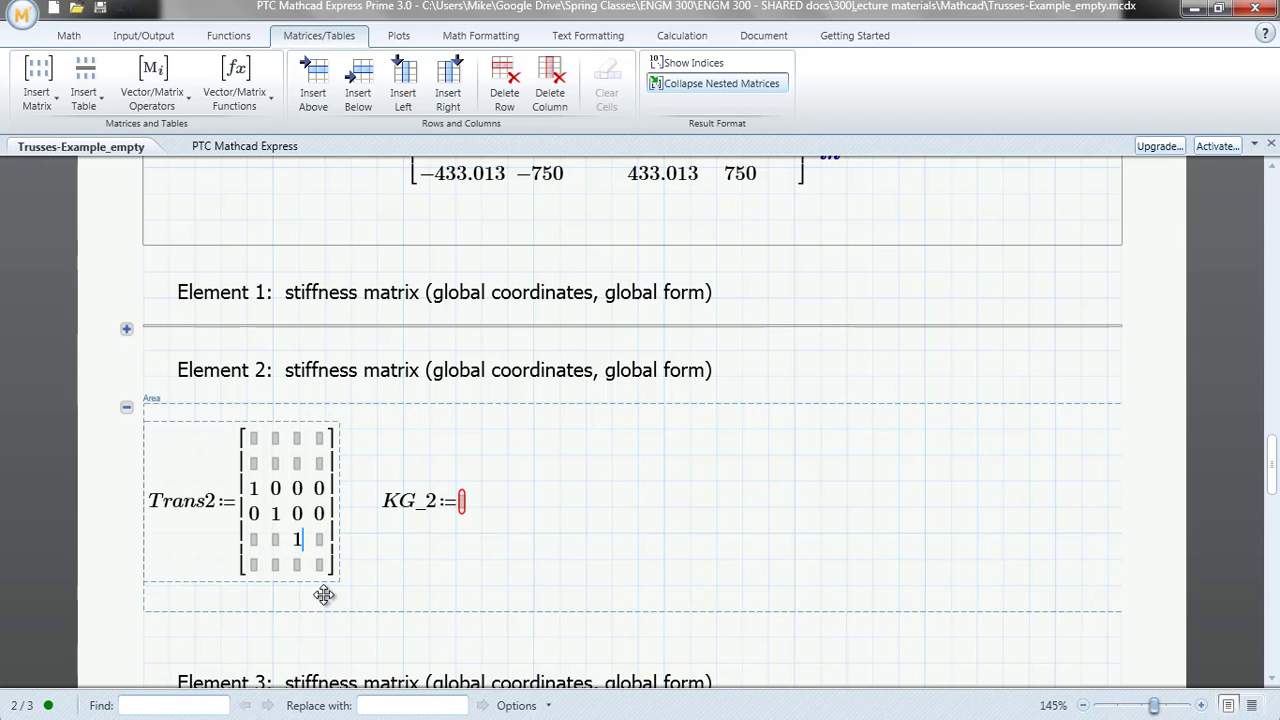
{"action": "key", "text": "Tab"}
{"action": "type", "text": "0"}
{"action": "key", "text": "Tab"}
{"action": "type", "text": "0"}
{"action": "key", "text": "Tab"}
{"action": "type", "text": "0"}
{"action": "key", "text": "Tab"}
{"action": "type", "text": "0"}
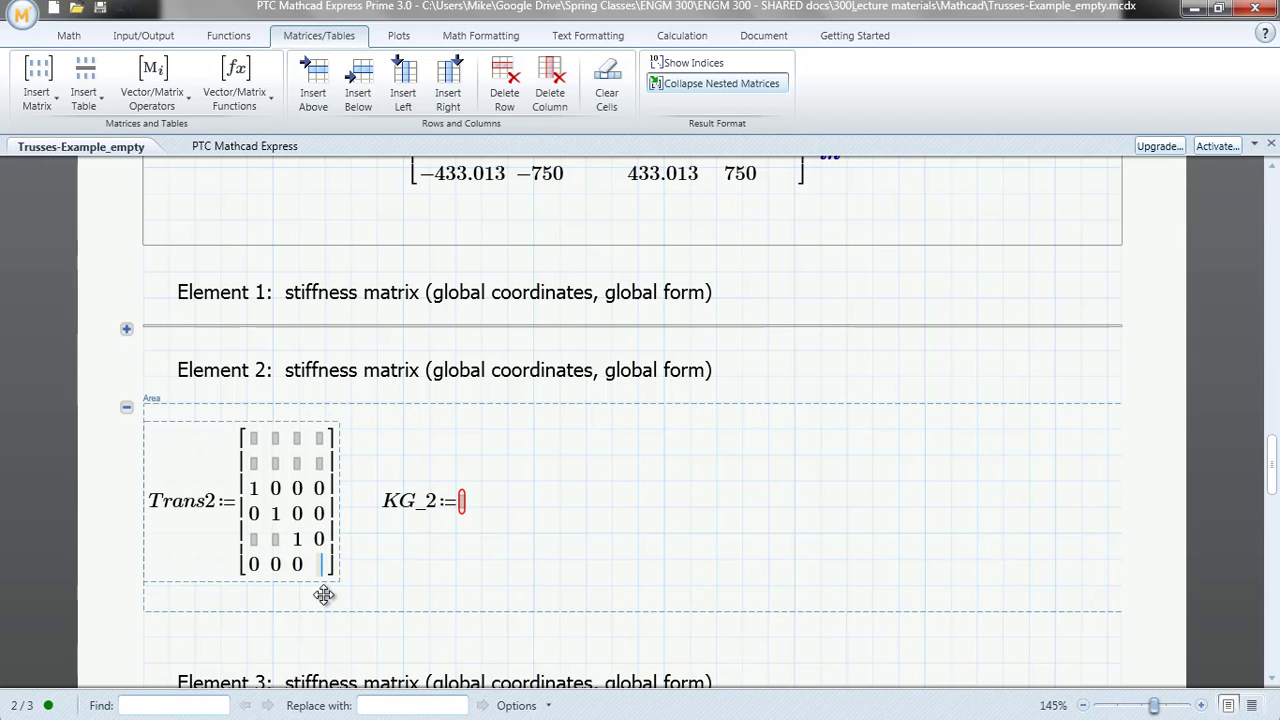
{"action": "key", "text": "Tab"}
{"action": "type", "text": "1"}
Enter 0 in the first two cells of Trans2's fifth row and leave the matrix
{"action": "key", "text": "Up"}
{"action": "key", "text": "Left"}
{"action": "key", "text": "Left"}
{"action": "key", "text": "Left"}
{"action": "key", "text": "Left"}
{"action": "type", "text": "0"}
{"action": "key", "text": "Left"}
{"action": "key", "text": "Left"}
{"action": "type", "text": "0"}
{"action": "left_click", "coordinate": [324, 595]}
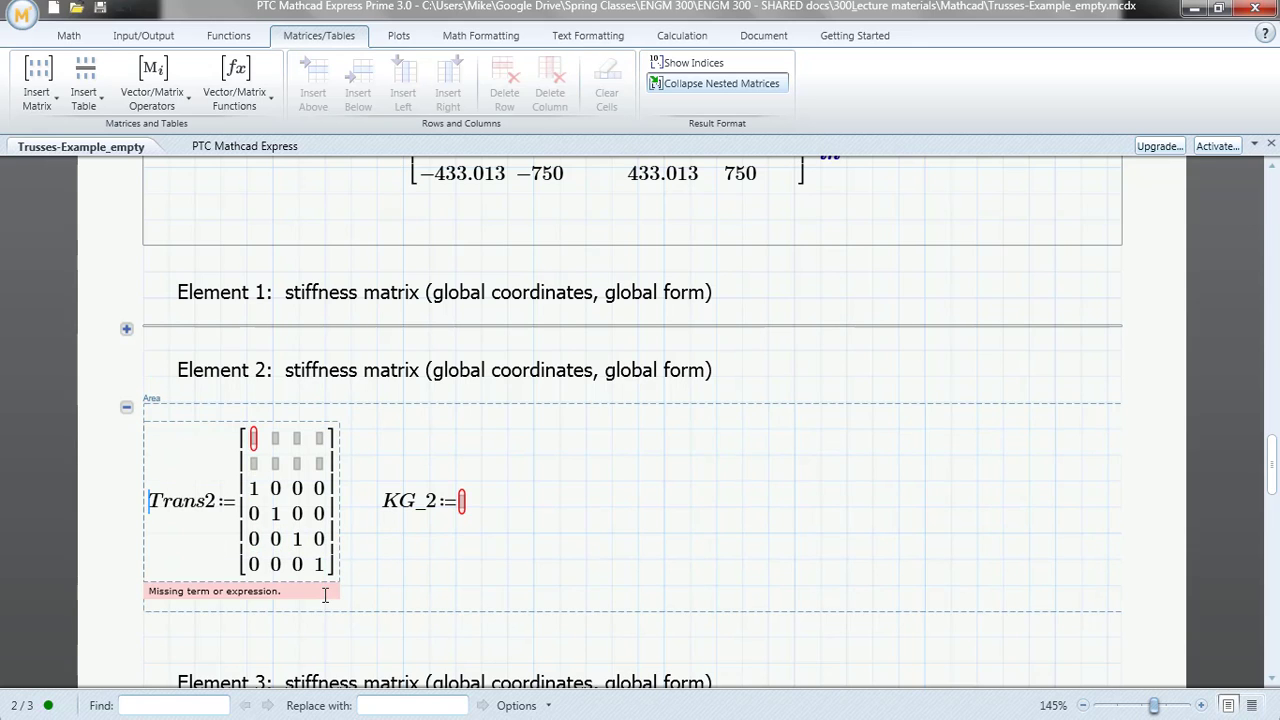
Fill all cells in the first two rows of the Trans2 matrix with 0
{"action": "left_click", "coordinate": [253, 438]}
{"action": "type", "text": "0\t0\t0\t0\t0\t"}
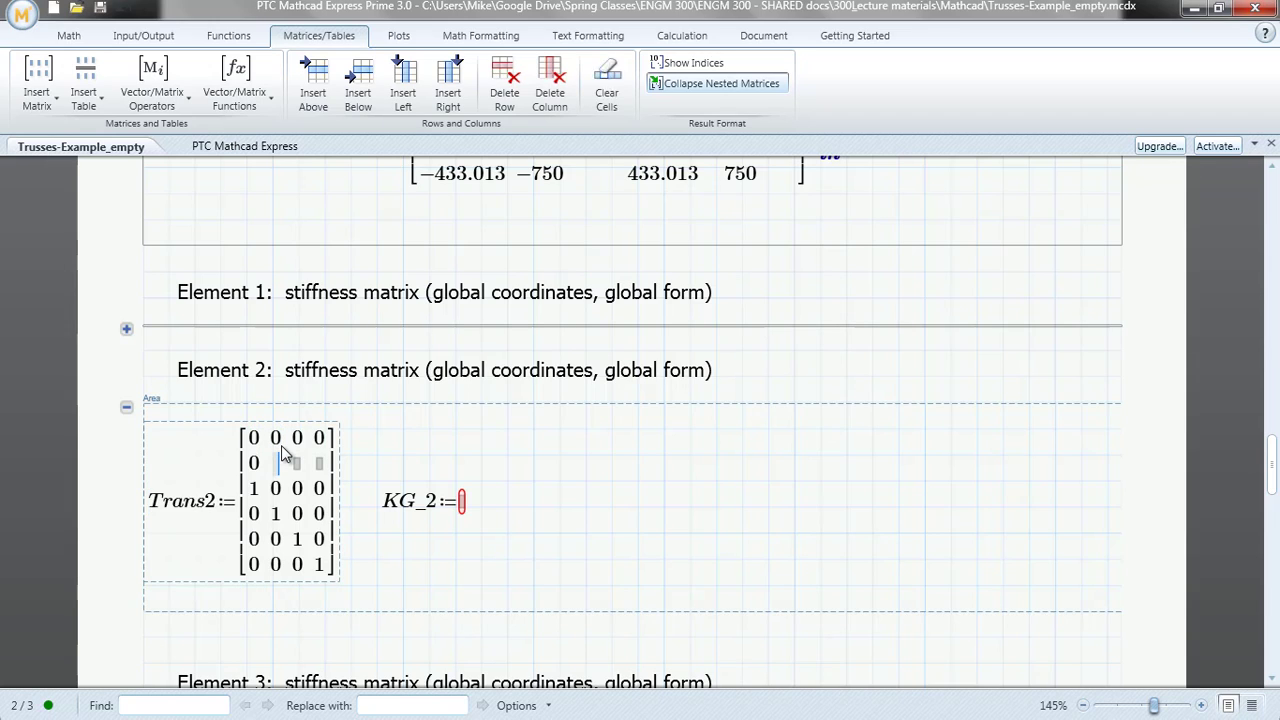
{"action": "type", "text": "0\t0\t0"}
Define KG_2 as Trans2 times K_2 times the transpose of Trans2 and evaluate the expression
{"action": "left_click", "coordinate": [469, 506]}
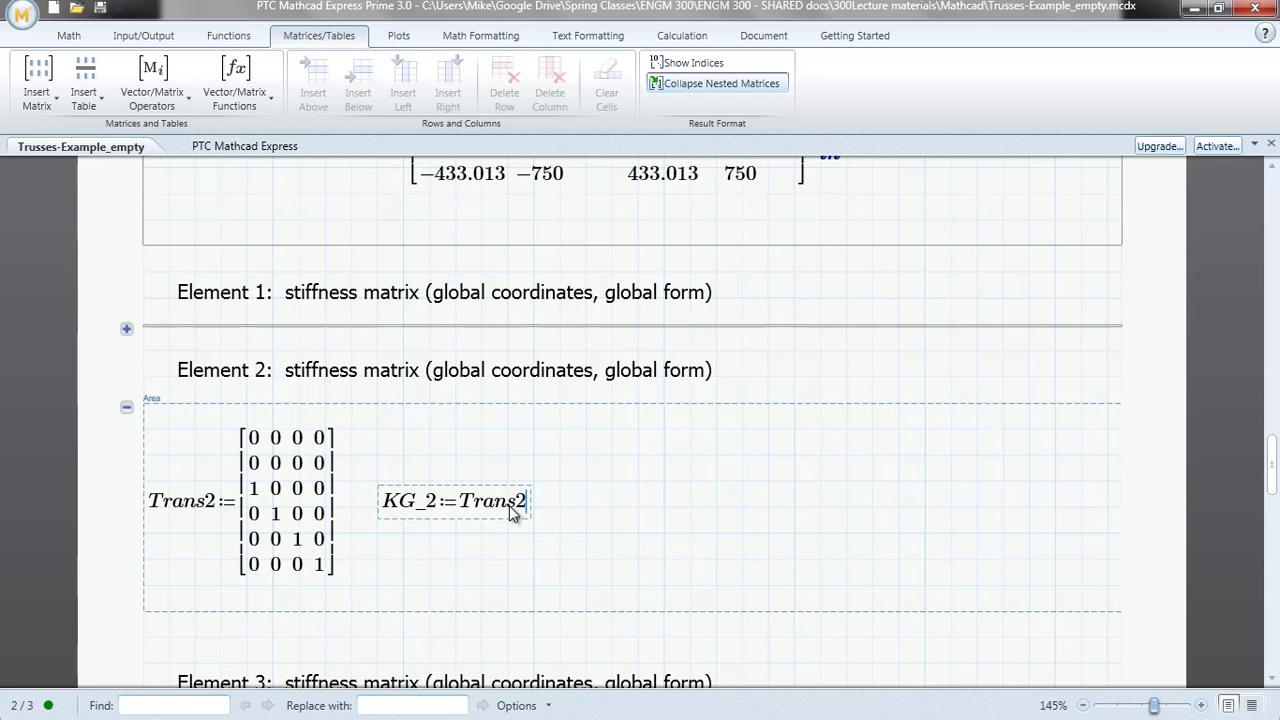
{"action": "type", "text": "*"}
{"action": "type", "text": "K_"}
{"action": "type", "text": "2"}
{"action": "type", "text": "*"}
{"action": "type", "text": "Trans2"}
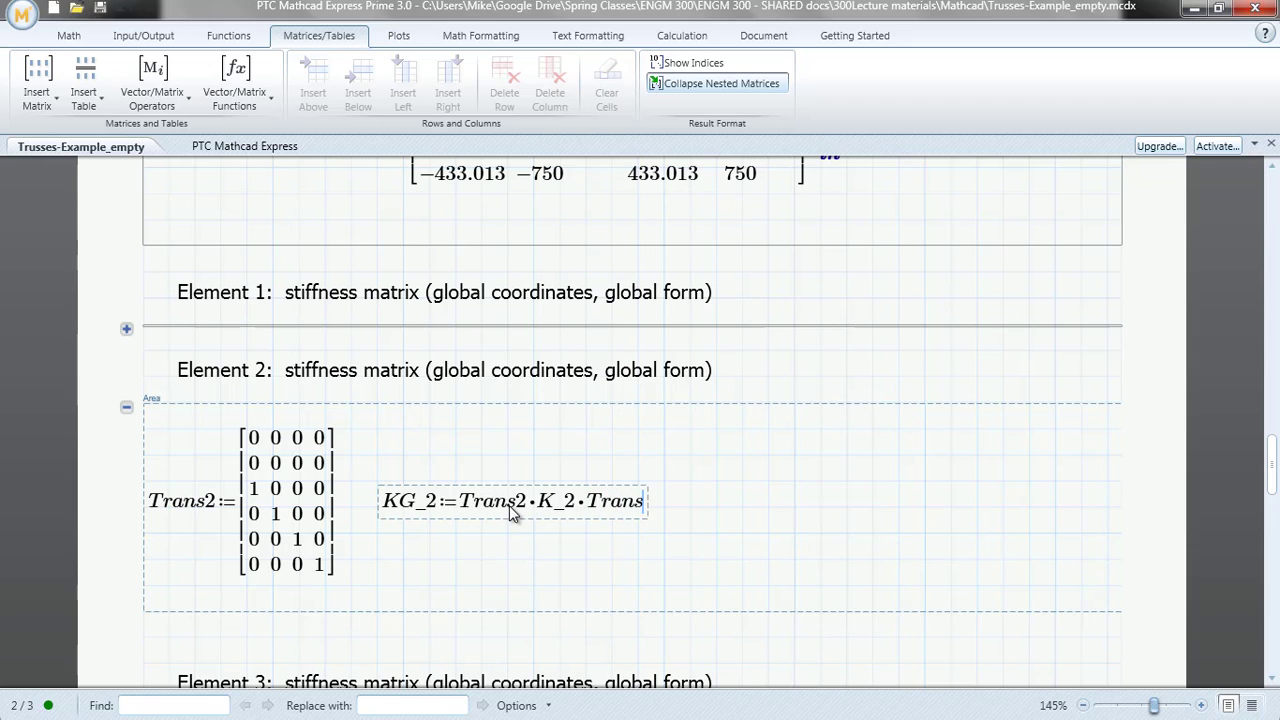
{"action": "key", "text": "ctrl+shift+t"}
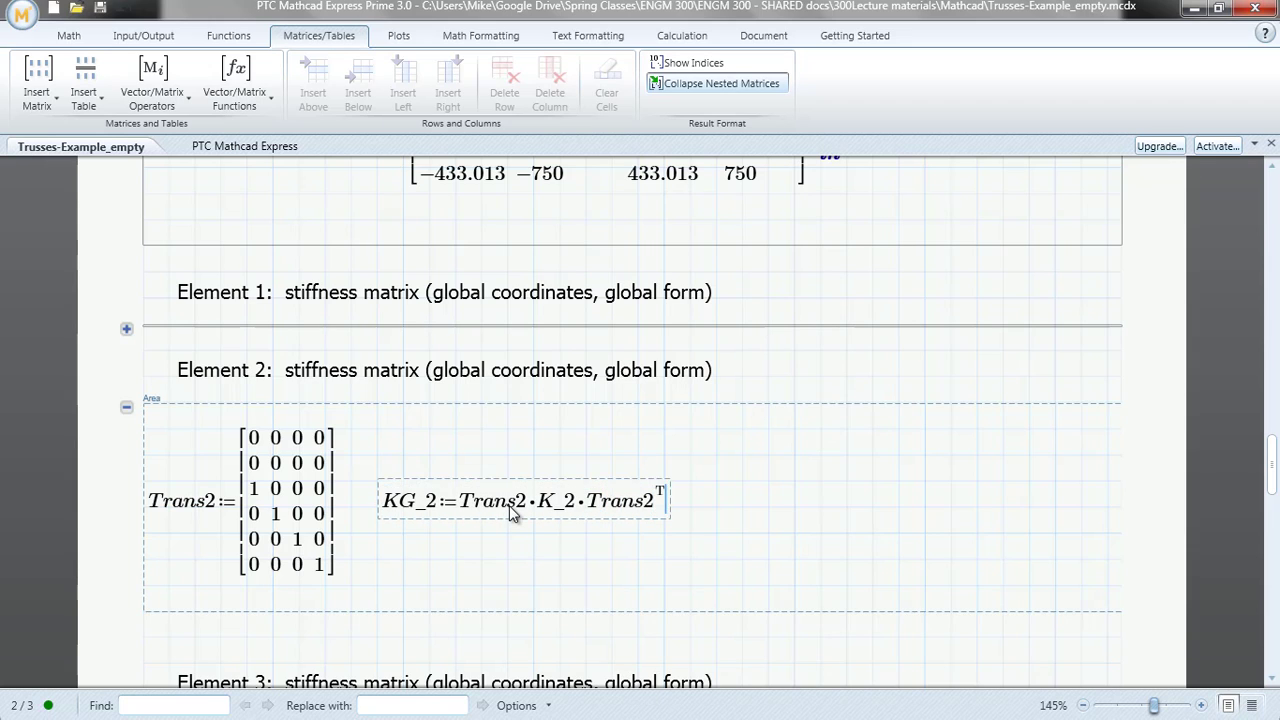
{"action": "type", "text": "="}
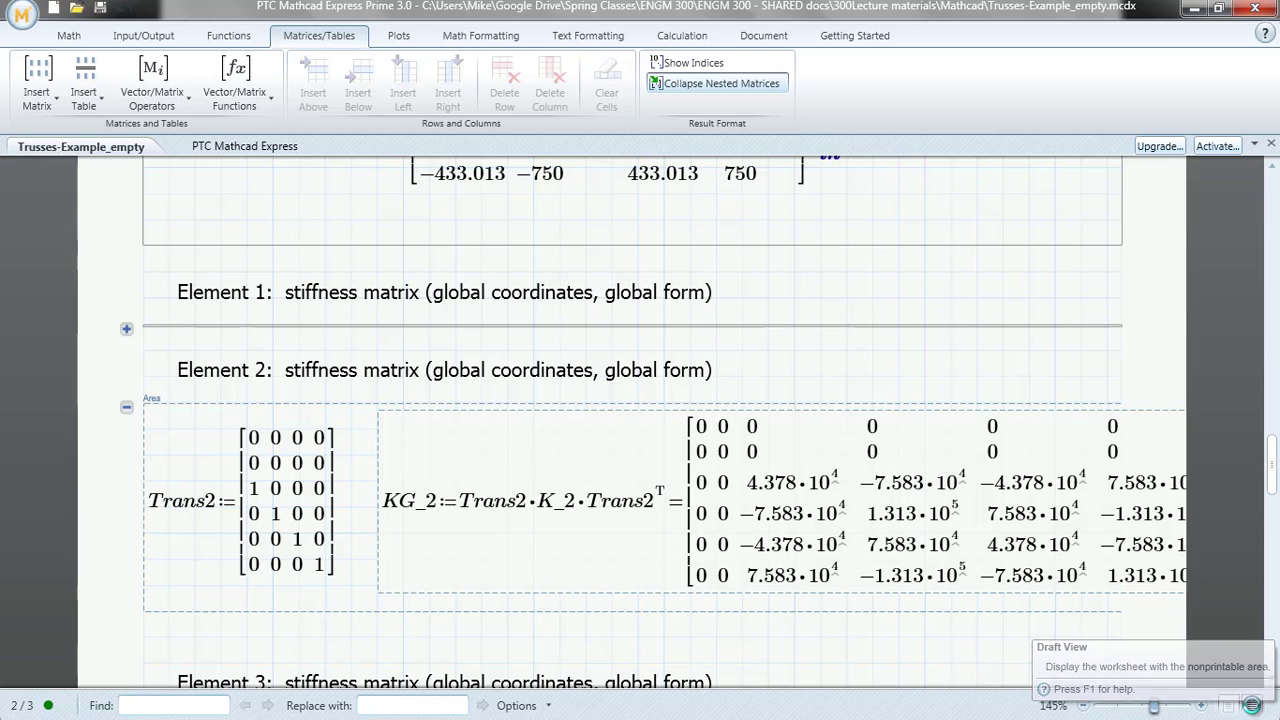
Set the units of the evaluated KG_2 matrix to lbf/in in draft view, and return to page view
{"action": "left_click", "coordinate": [1257, 706]}
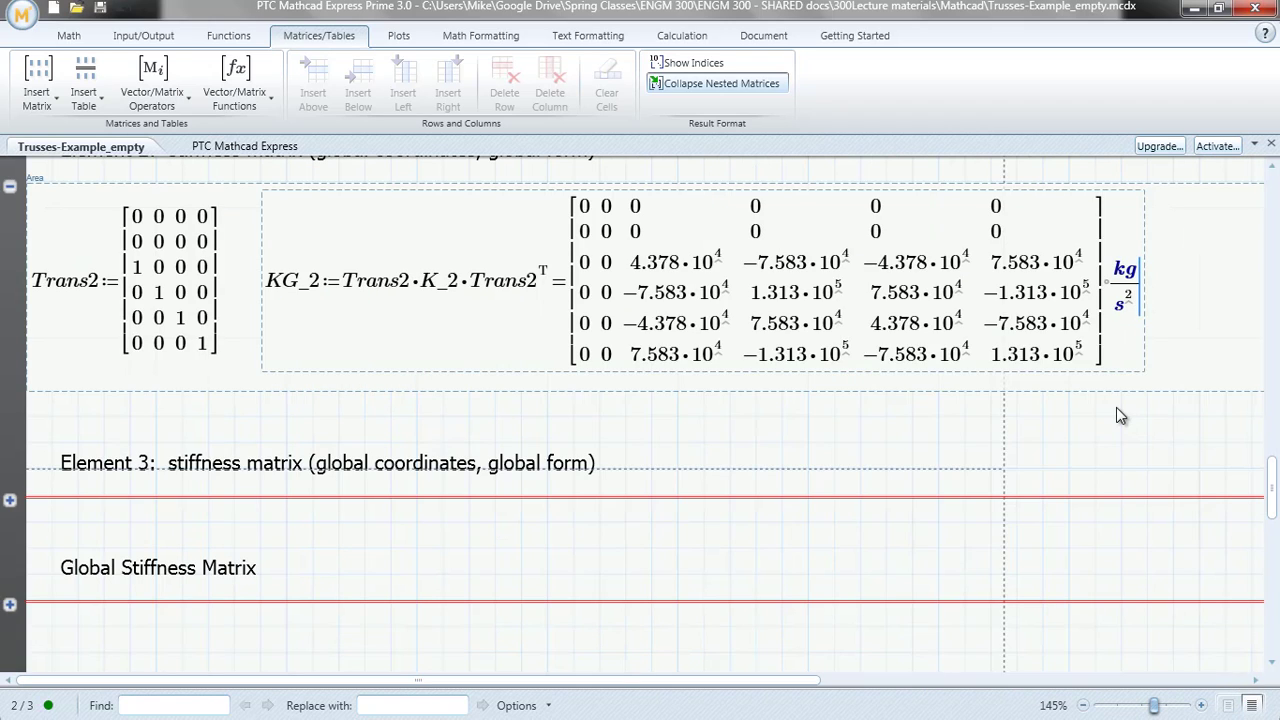
{"action": "key", "text": "BackSpace"}
{"action": "key", "text": "BackSpace"}
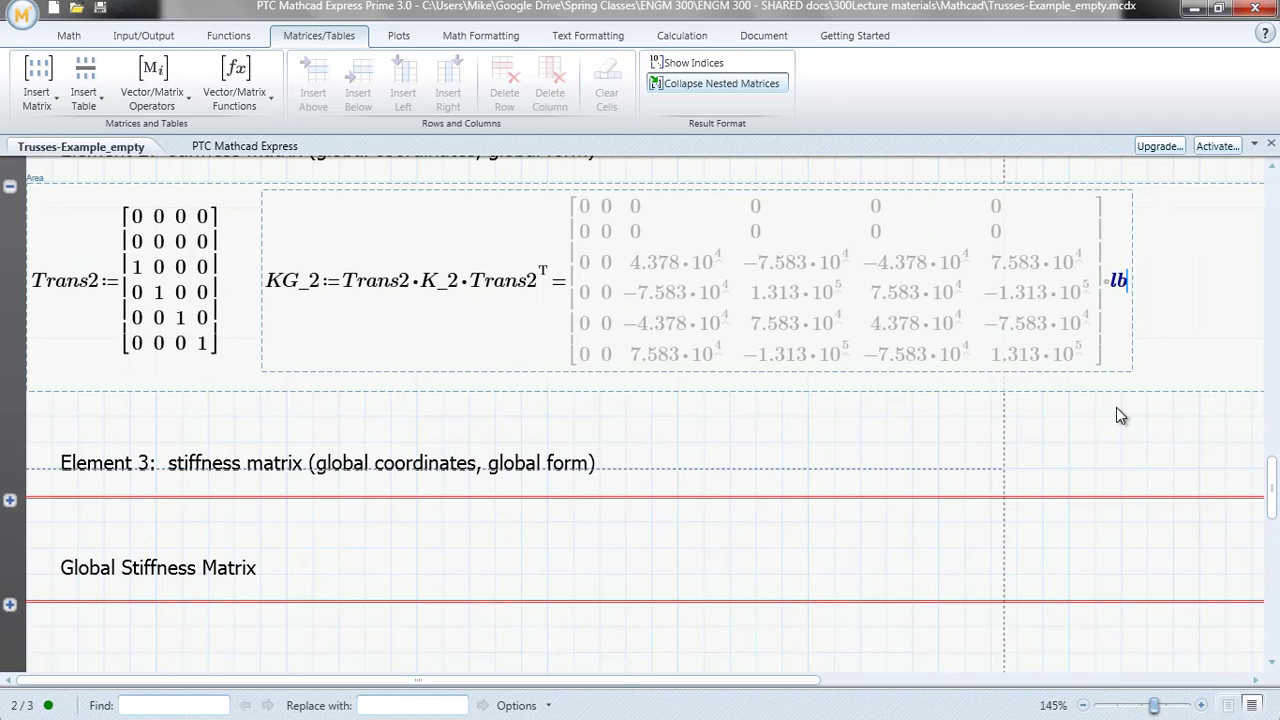
{"action": "type", "text": "lbf/in"}
{"action": "key", "text": "Return"}
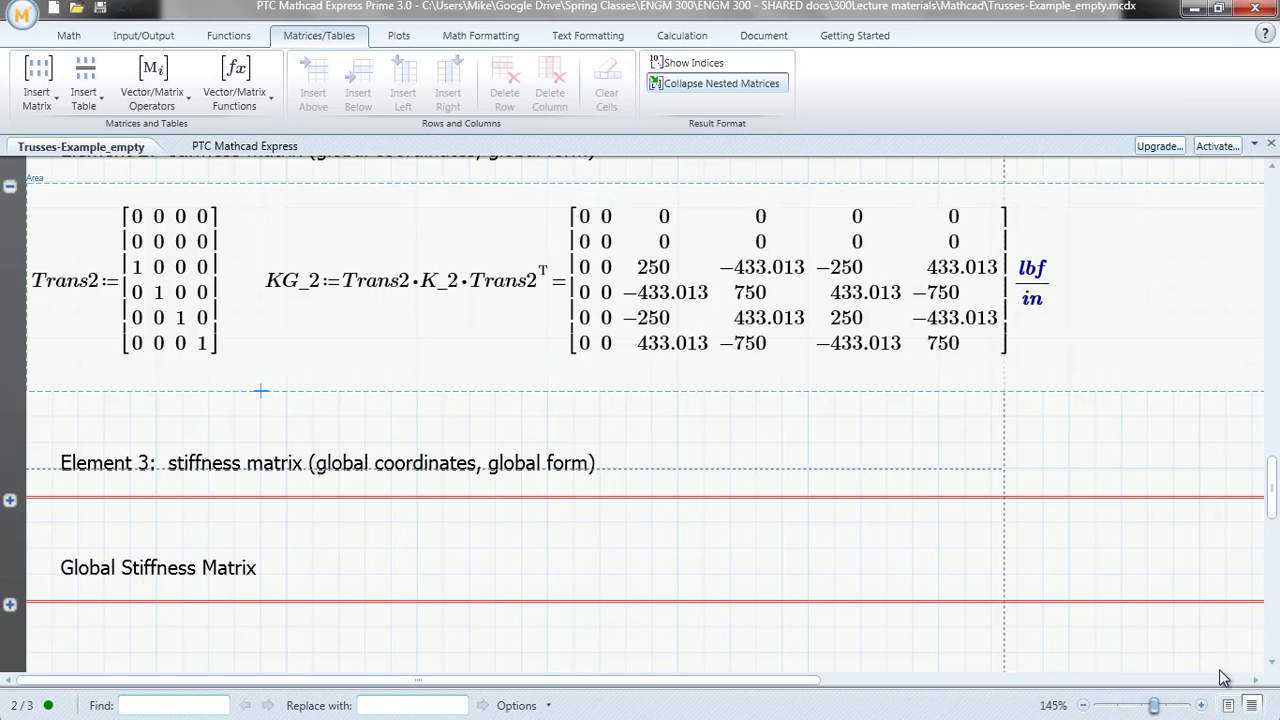
{"action": "left_click", "coordinate": [1229, 705]}
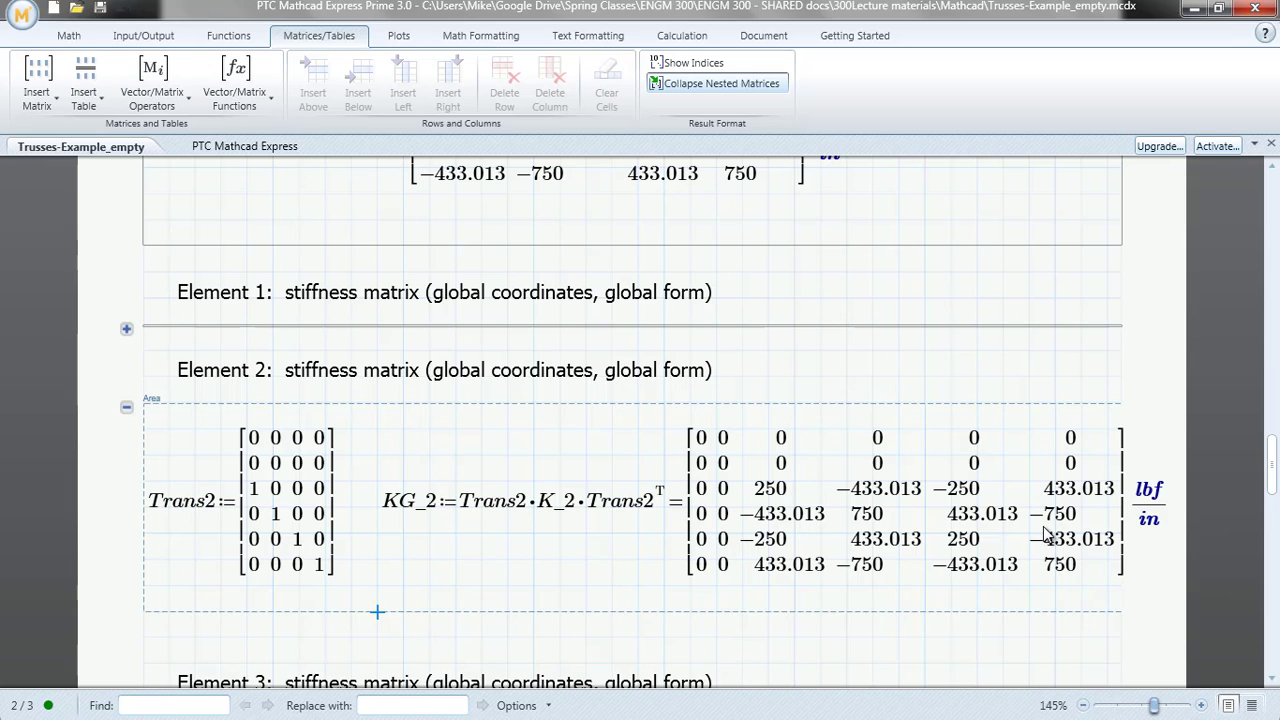
Expand the Element 3 global-form stiffness matrix area and insert a 6×4 matrix as the value of Trans3
{"action": "scroll", "coordinate": [1045, 536], "scroll_direction": "down", "scroll_amount": 1}
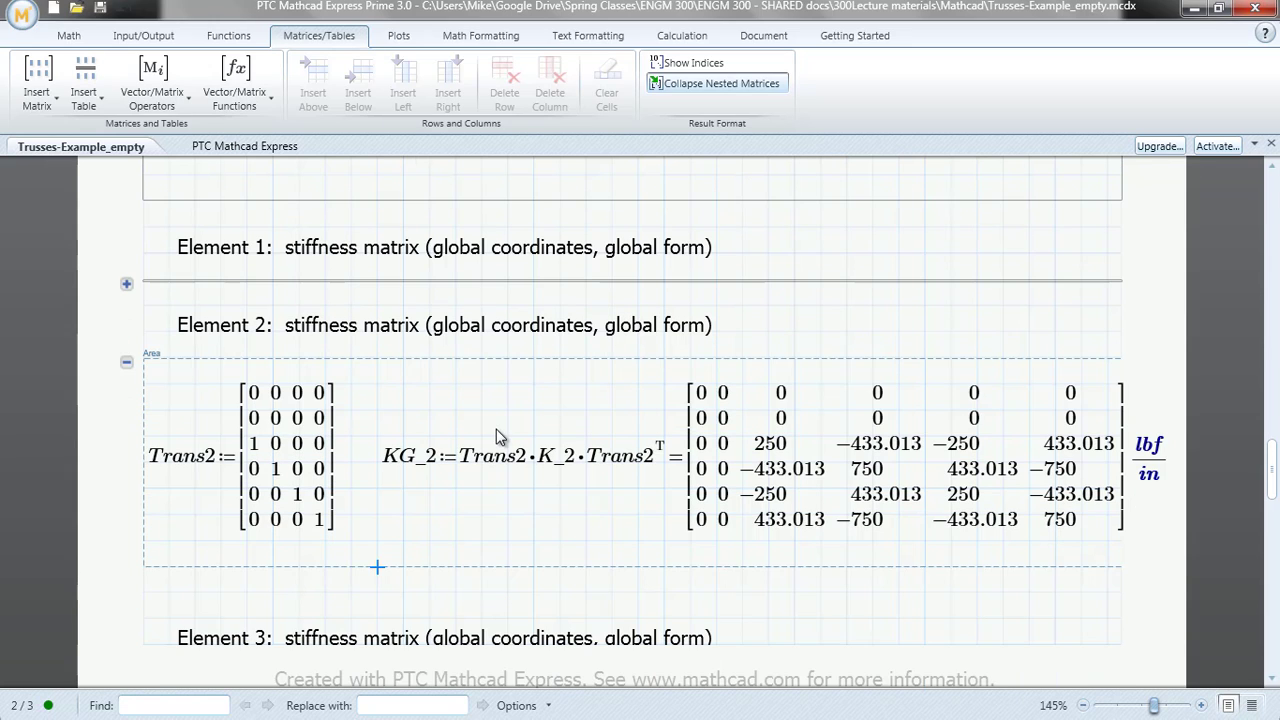
{"action": "scroll", "coordinate": [499, 437], "scroll_direction": "down", "scroll_amount": 3}
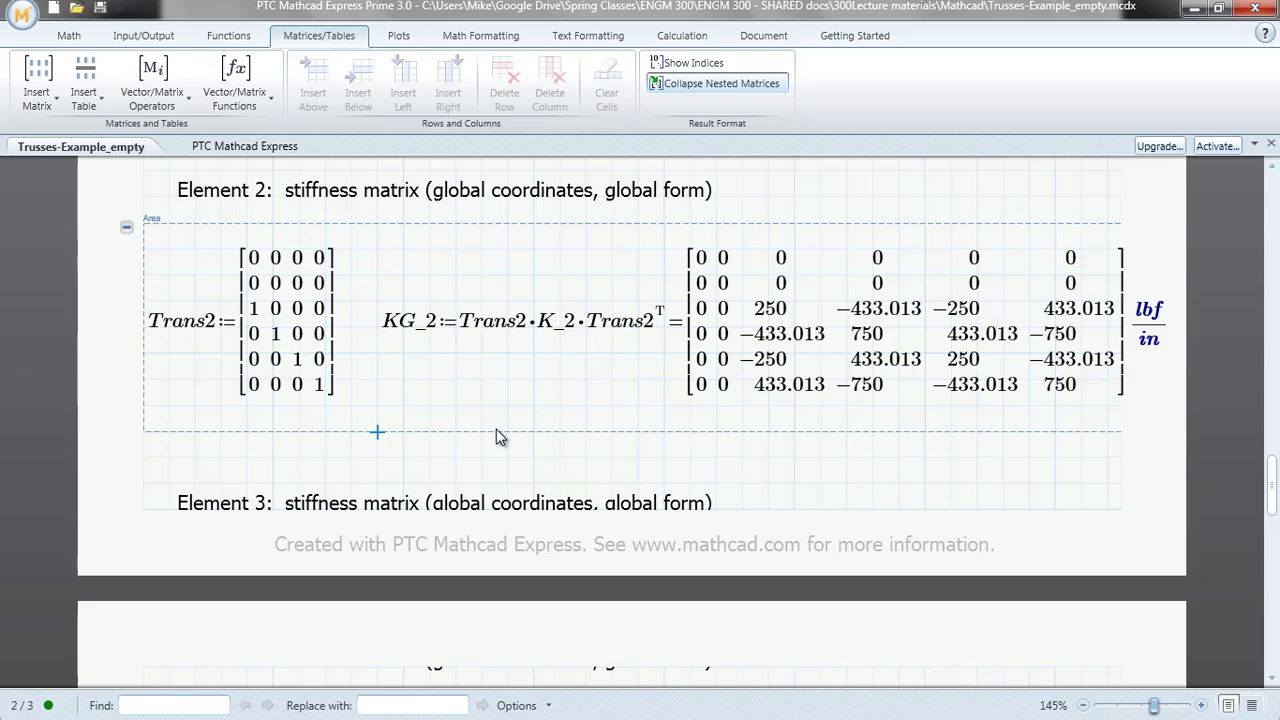
{"action": "scroll", "coordinate": [496, 429], "scroll_direction": "down", "scroll_amount": 7}
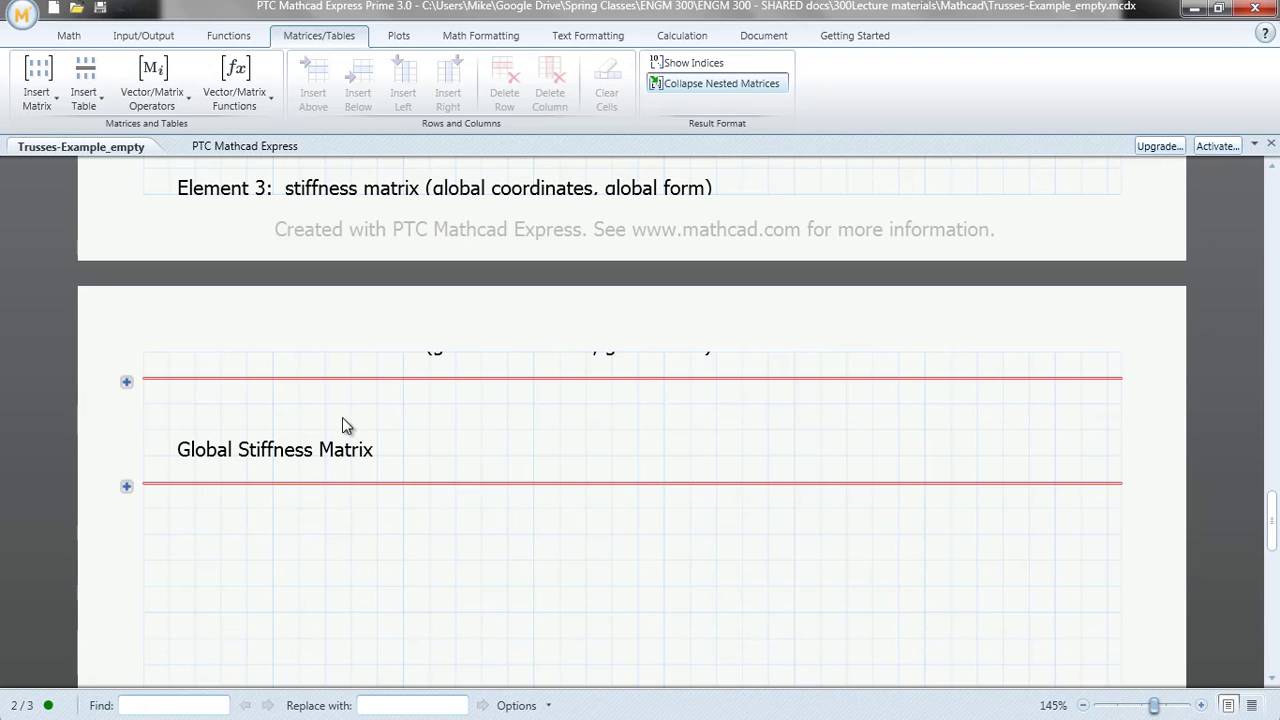
{"action": "left_click", "coordinate": [126, 382]}
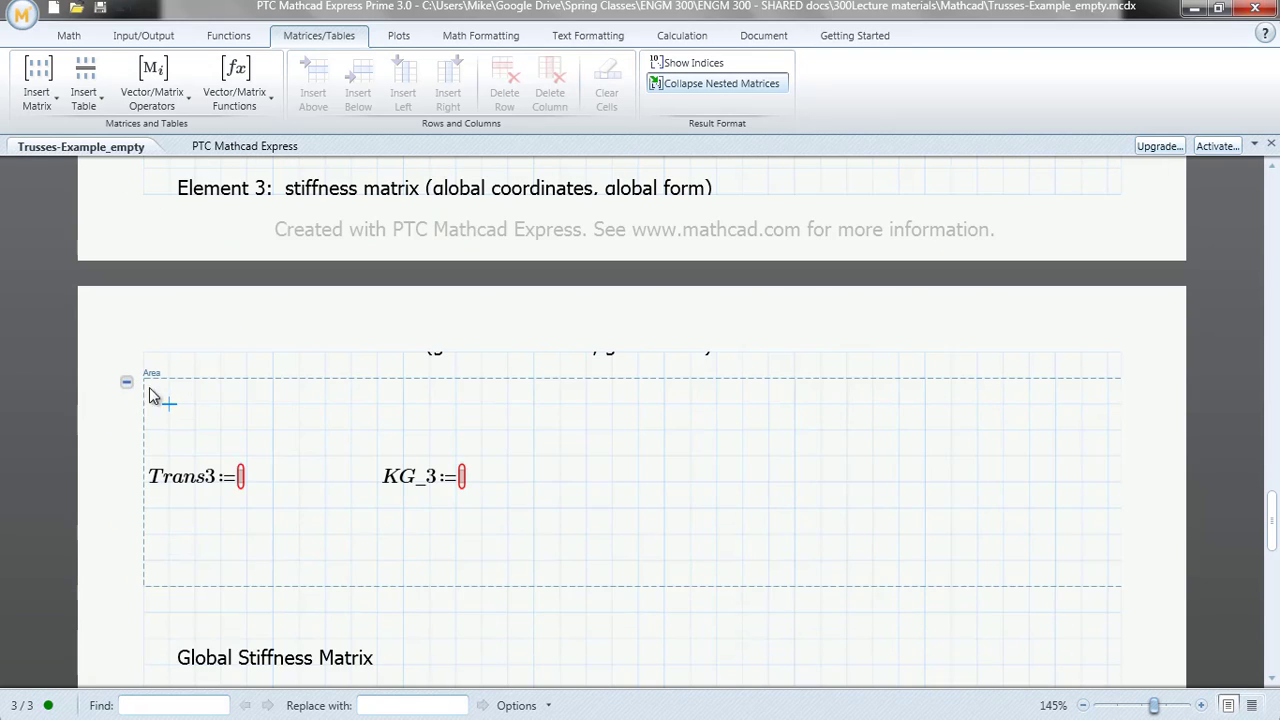
{"action": "left_click", "coordinate": [241, 477]}
{"action": "left_click", "coordinate": [38, 88]}
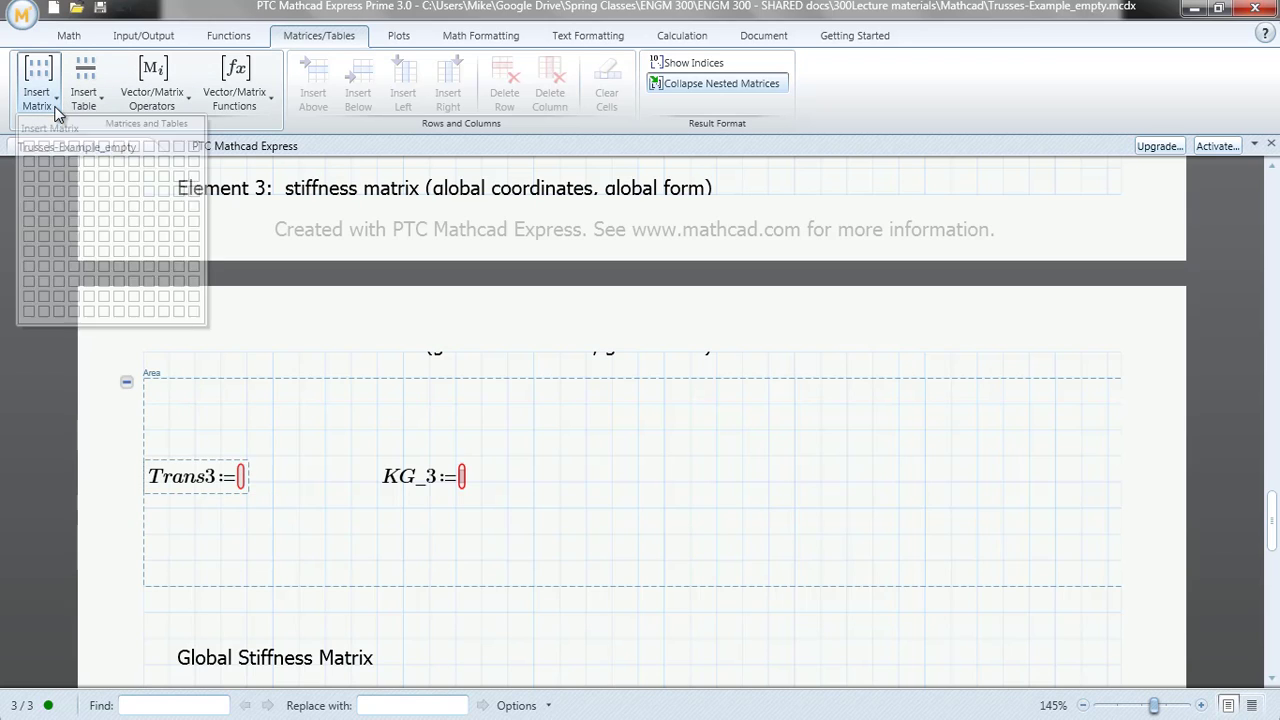
{"action": "left_click", "coordinate": [73, 222]}
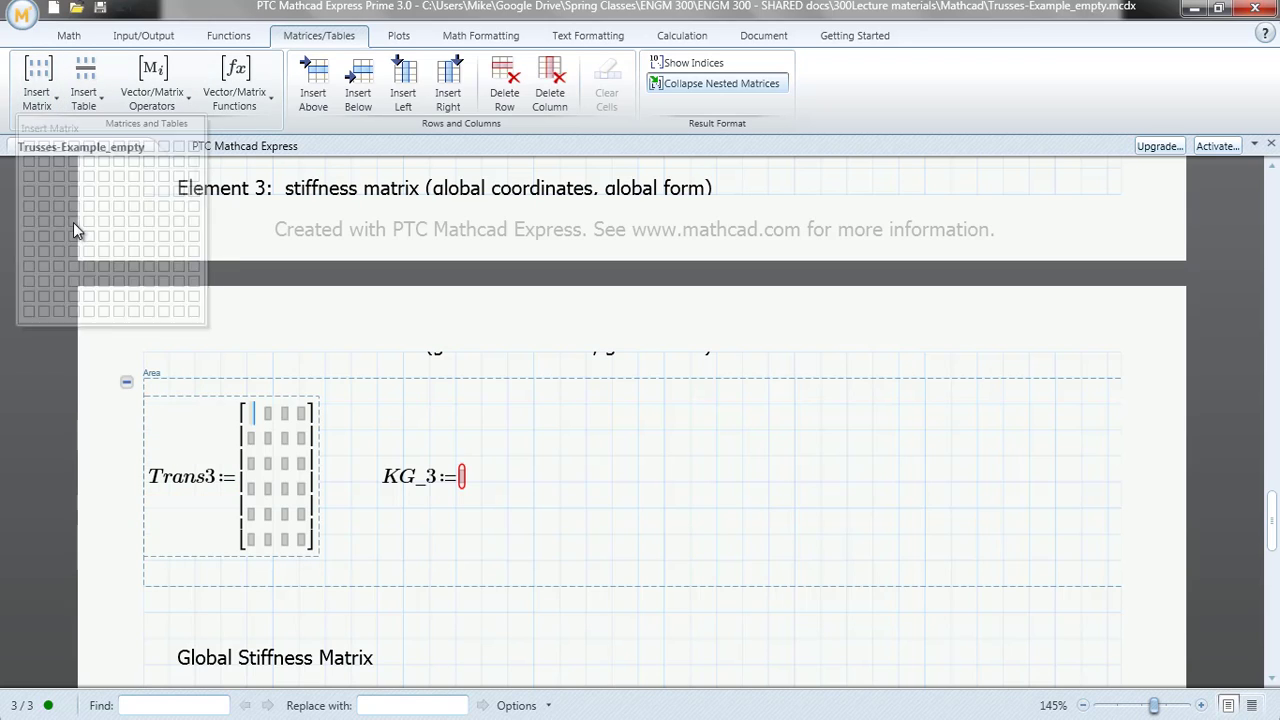